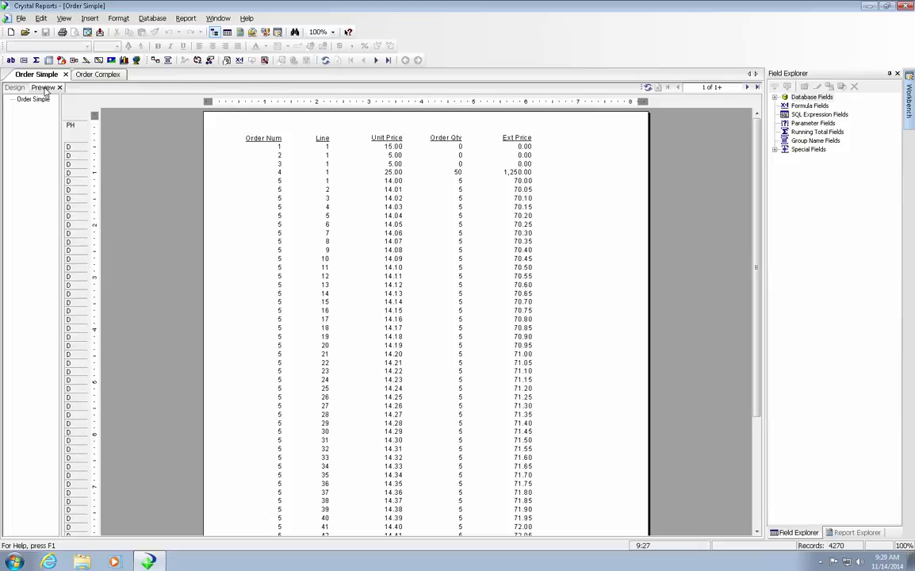
Create a running total field named rtExtPrice that sums OrderDtl.DocExtPriceDtl for each record and never resets
click(14, 87)
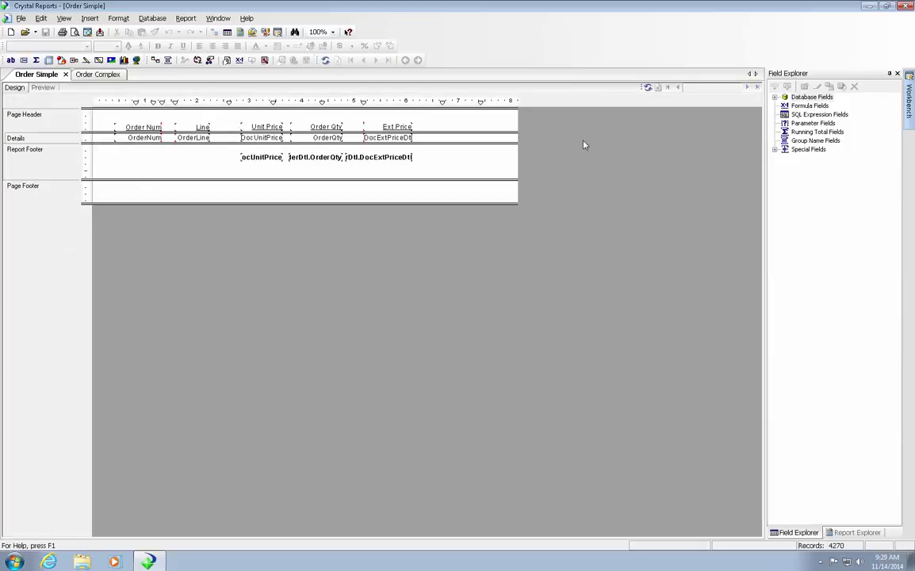
right_click(811, 133)
click(828, 138)
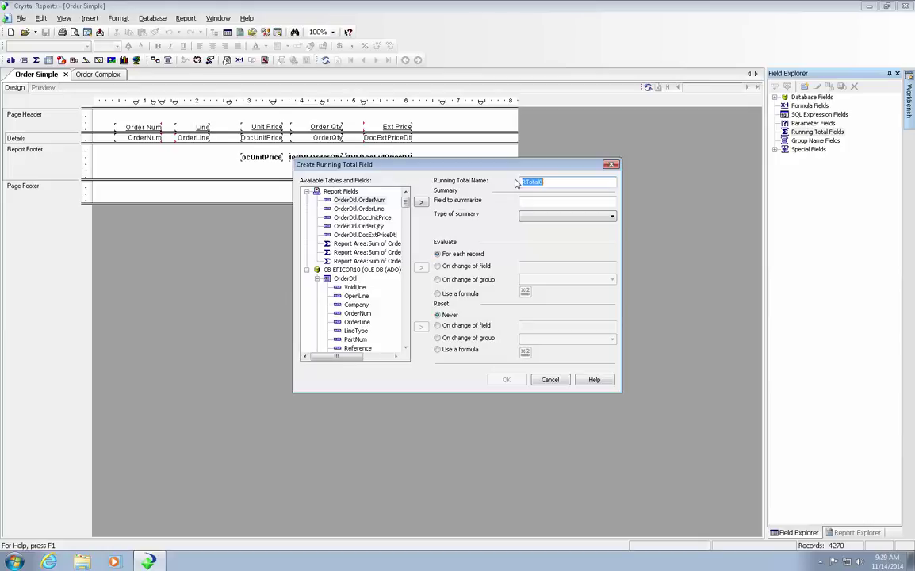
text(rtExtPrice)
key(Tab)
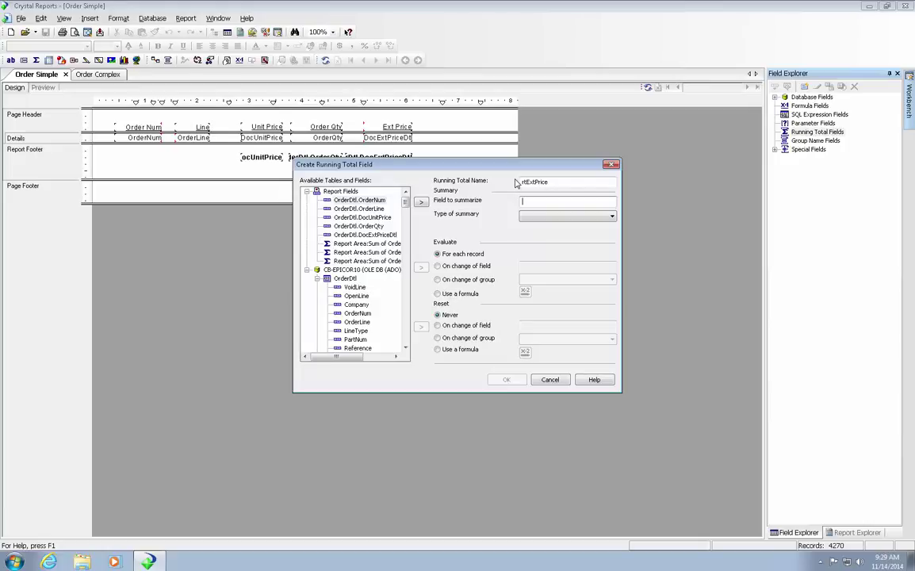
click(342, 236)
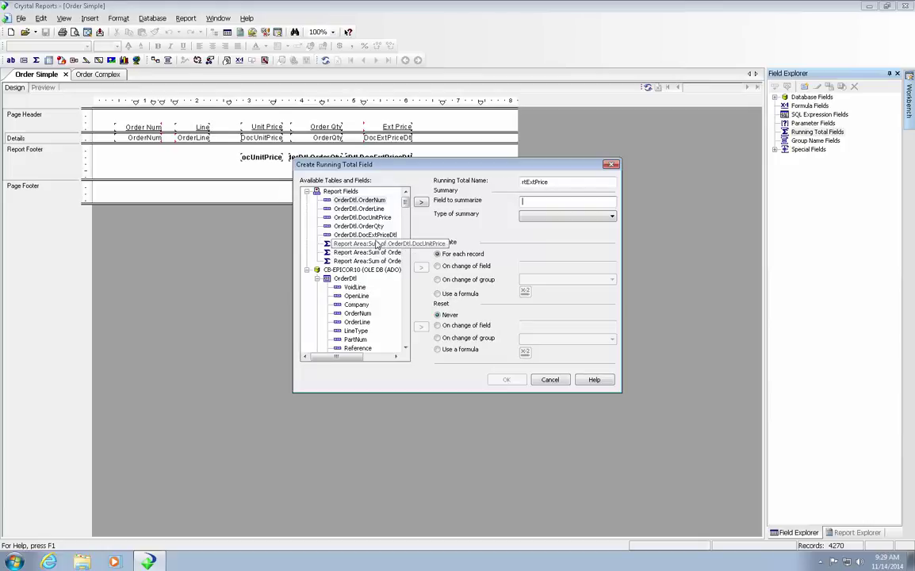
click(421, 203)
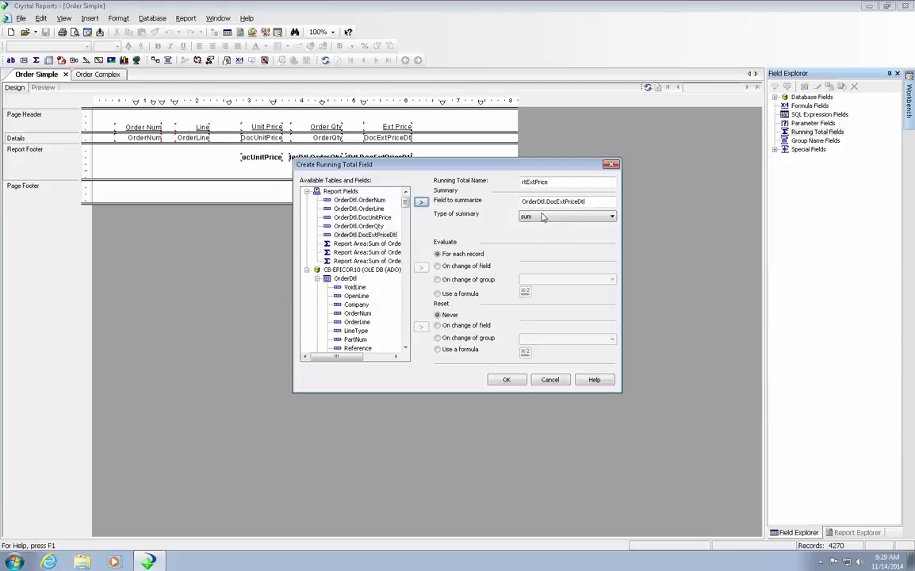
click(612, 218)
click(612, 219)
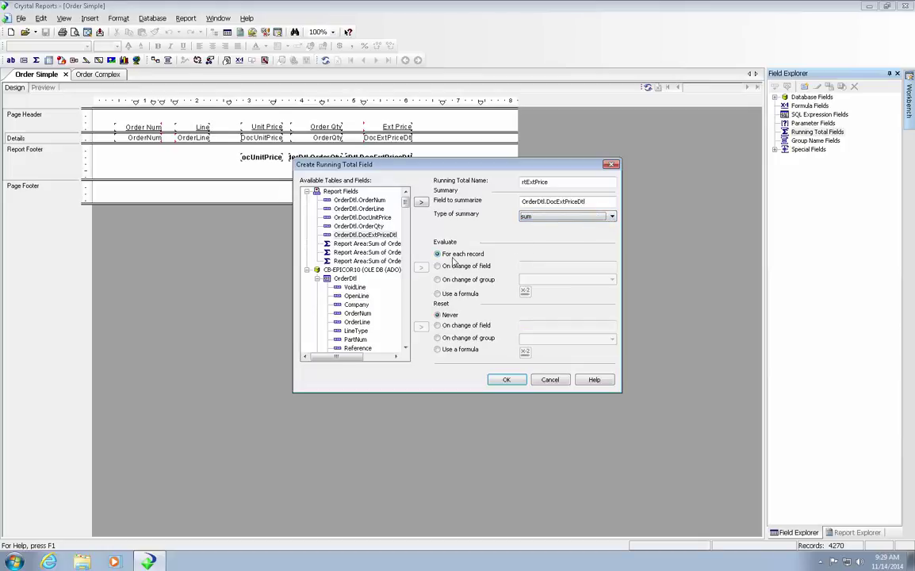
click(507, 380)
Place the rtExtPrice running total in the Details section to the right of DocExtPriceDtl and preview the report's last page
drag(813, 141, 432, 137)
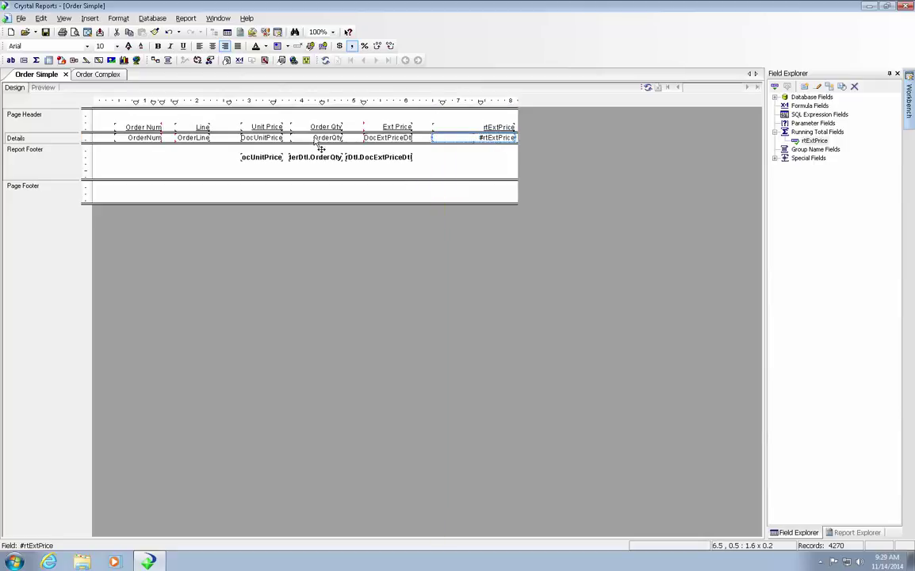
click(43, 89)
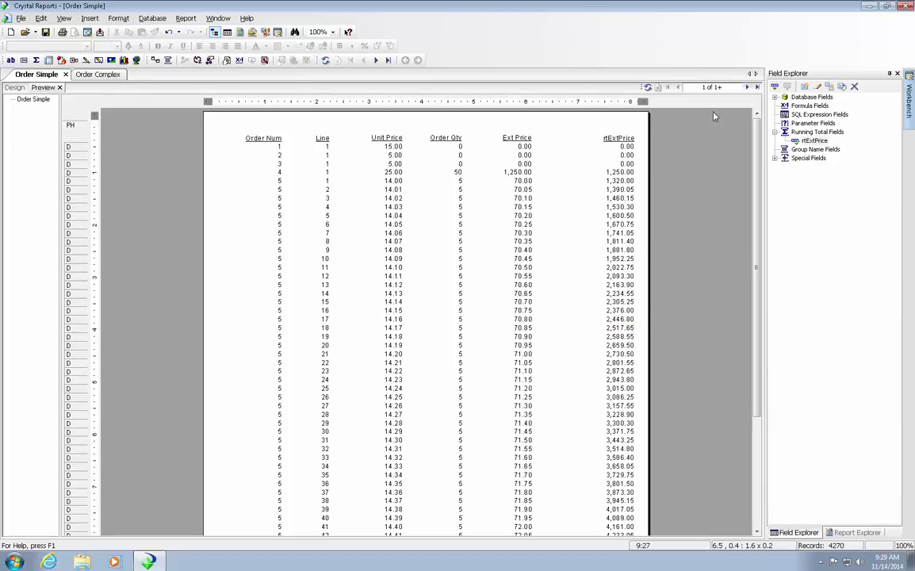
click(757, 88)
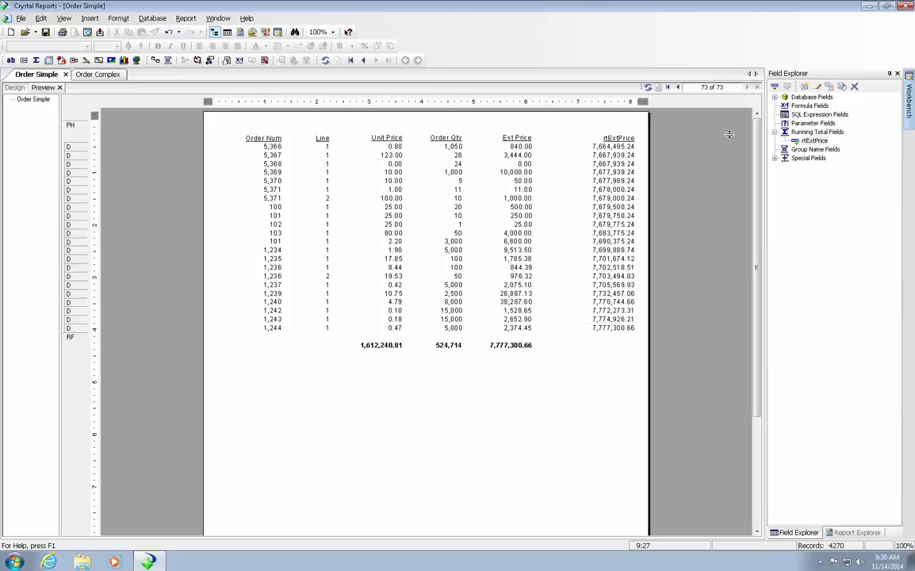
Change the summary type of the rtExtPrice running total to average and view the report's first page
right_click(812, 143)
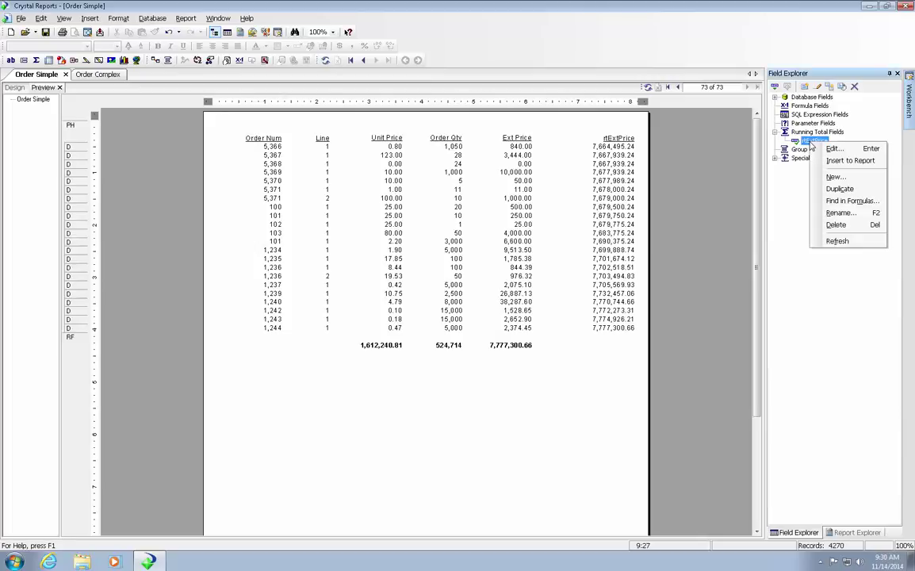
click(820, 150)
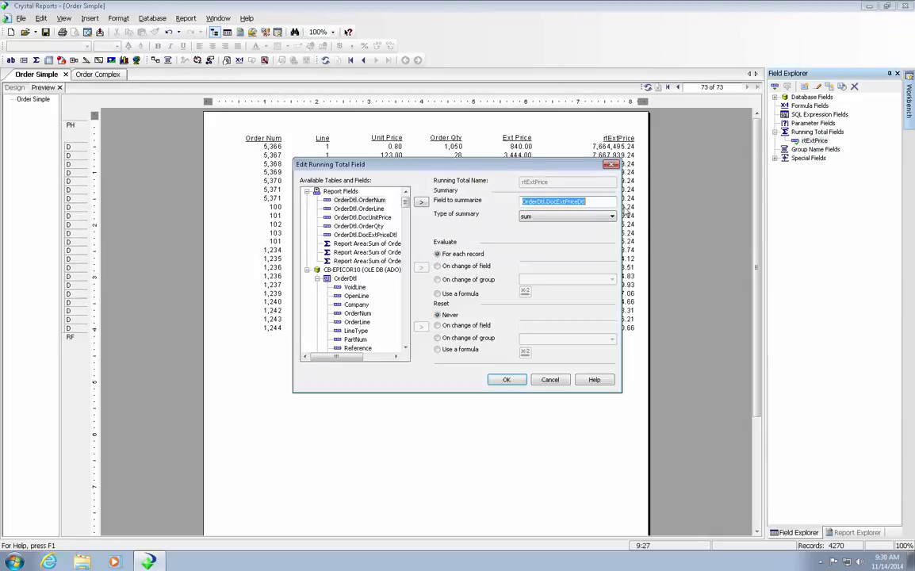
click(557, 216)
click(536, 235)
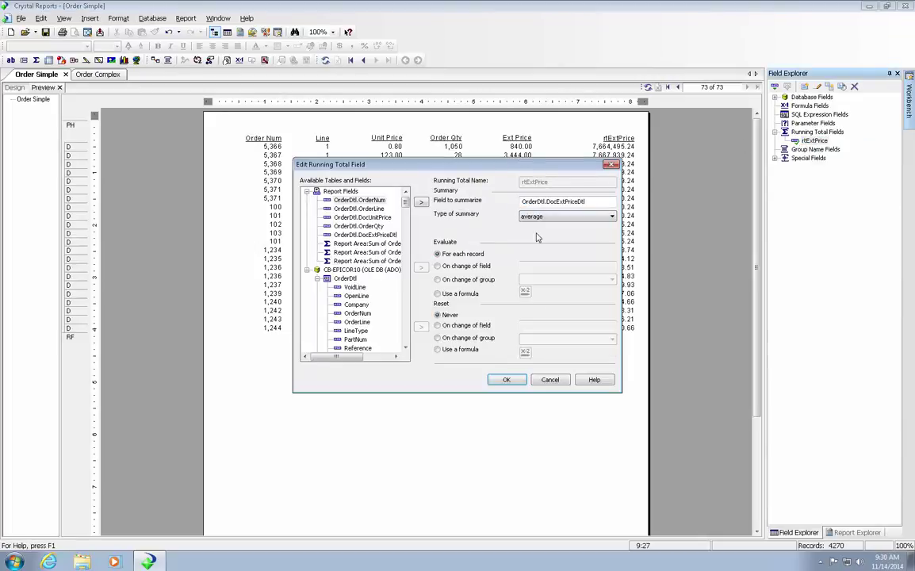
click(507, 380)
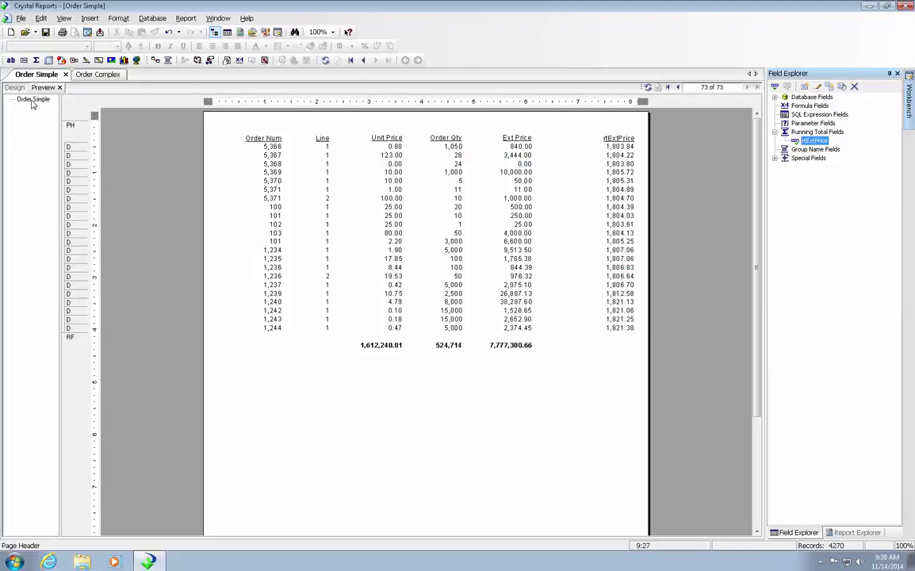
click(668, 88)
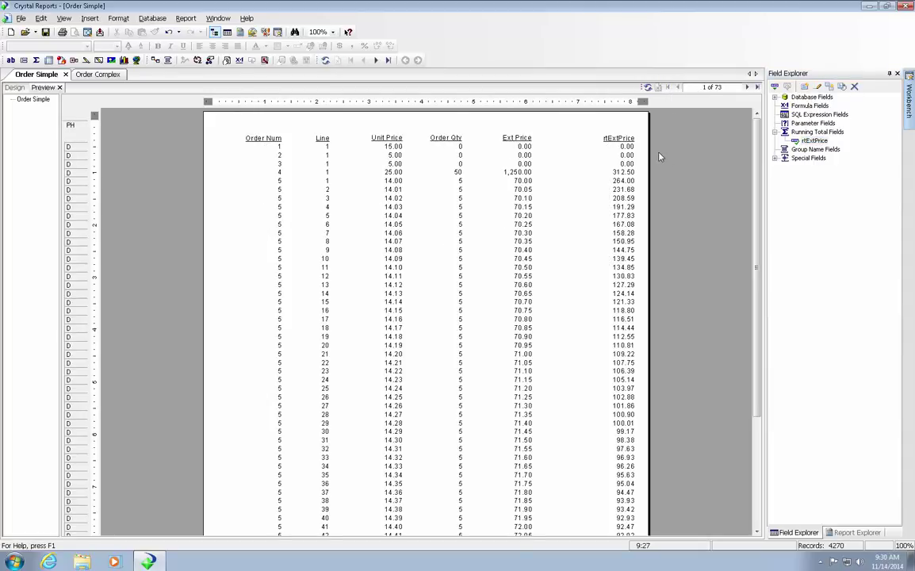
Change the summary type of the rtExtPrice running total to maximum
right_click(815, 140)
click(838, 149)
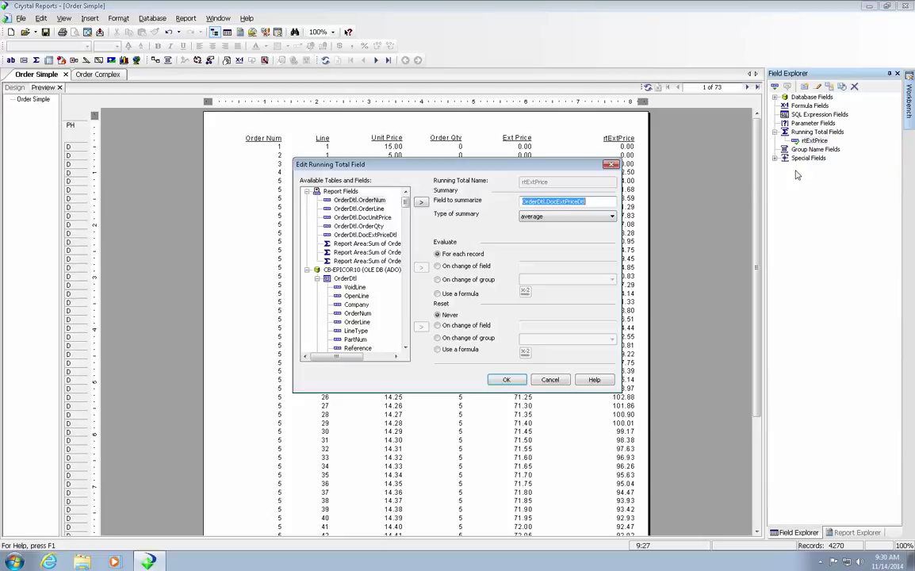
click(612, 217)
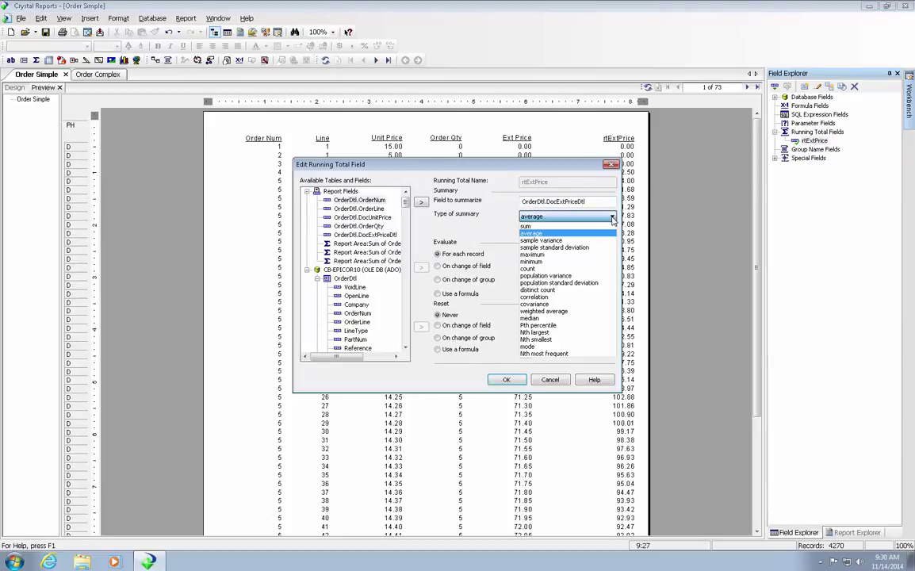
click(539, 255)
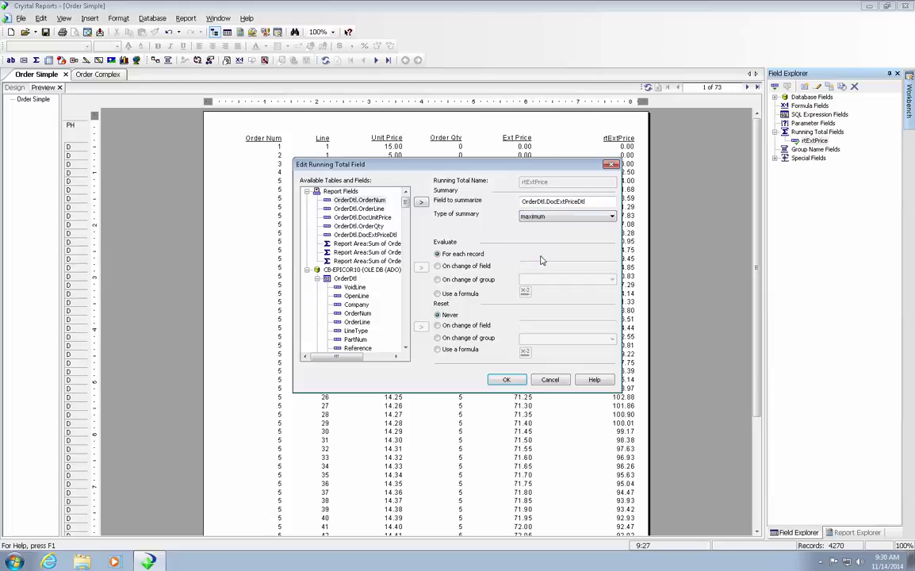
click(506, 379)
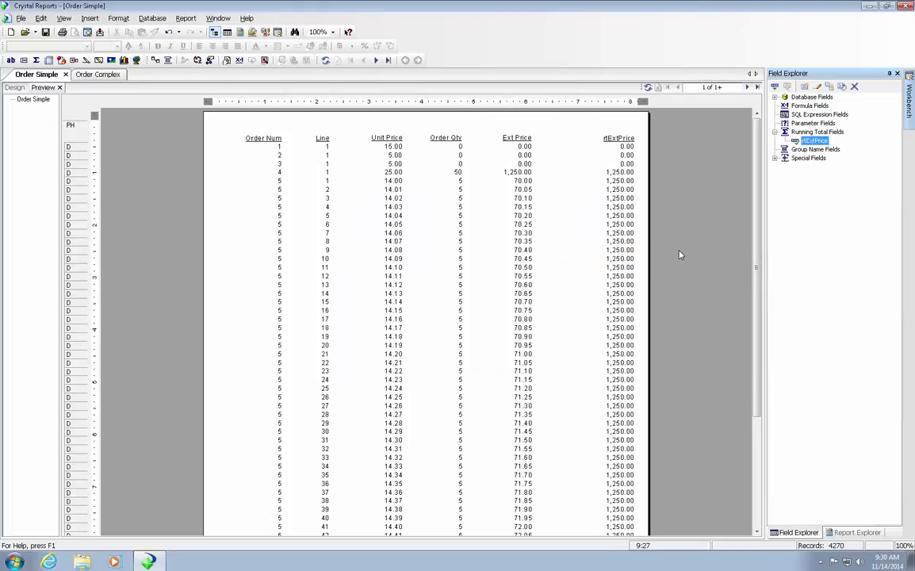
Page forward through the report preview to examine where the running maximum in the rtExtPrice column changes
click(747, 87)
click(747, 87)
click(747, 88)
click(747, 87)
click(747, 88)
click(747, 87)
click(747, 87)
click(747, 87)
click(747, 88)
click(747, 87)
click(748, 87)
click(747, 87)
click(747, 87)
click(747, 88)
click(747, 87)
click(747, 87)
click(747, 88)
click(748, 87)
click(747, 87)
click(747, 88)
click(747, 87)
click(747, 88)
click(747, 87)
click(747, 88)
click(747, 87)
click(747, 87)
click(747, 87)
click(747, 87)
click(747, 87)
click(747, 87)
click(747, 87)
click(748, 87)
click(747, 88)
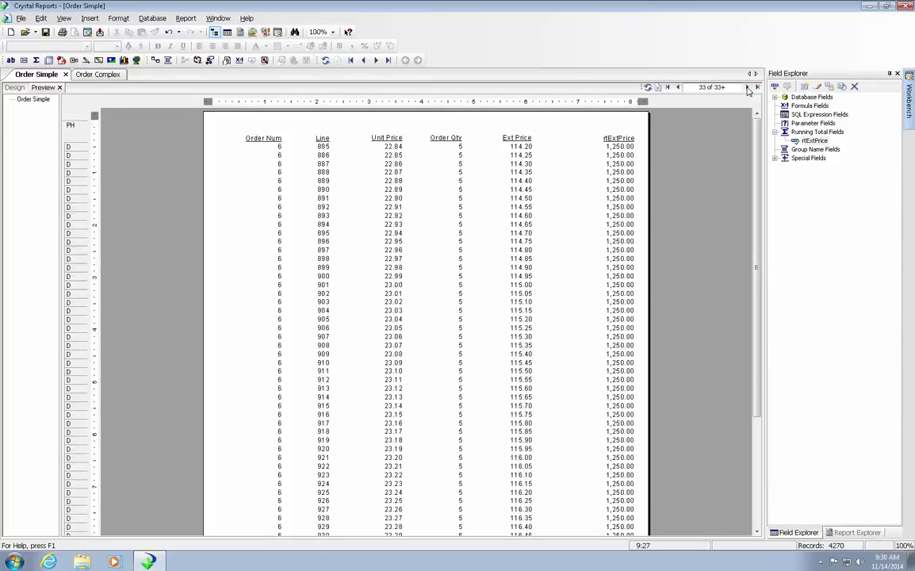
click(748, 87)
click(747, 87)
click(747, 87)
click(747, 87)
click(748, 87)
click(747, 88)
click(747, 87)
click(747, 87)
click(747, 87)
click(747, 88)
click(747, 87)
click(747, 87)
click(747, 87)
click(748, 87)
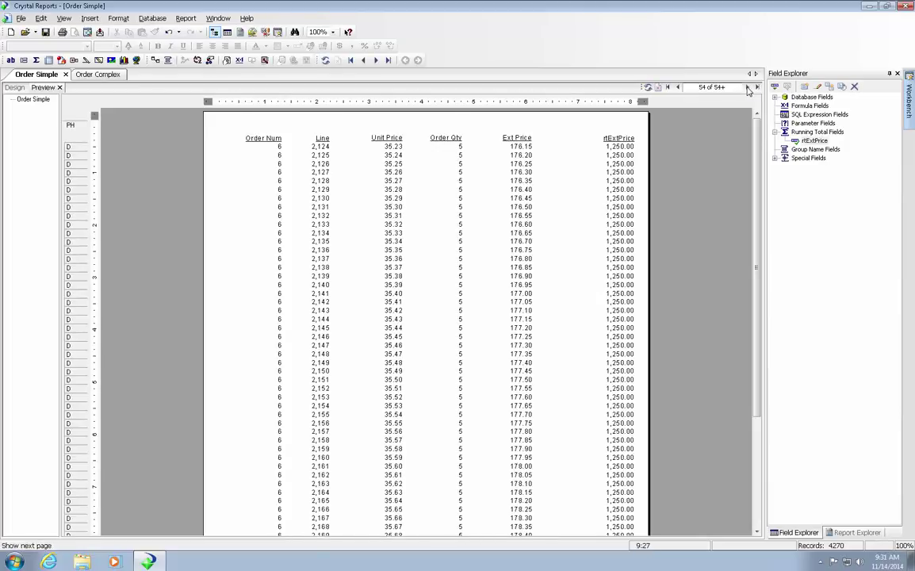
click(747, 88)
click(747, 87)
click(747, 88)
click(747, 87)
click(747, 87)
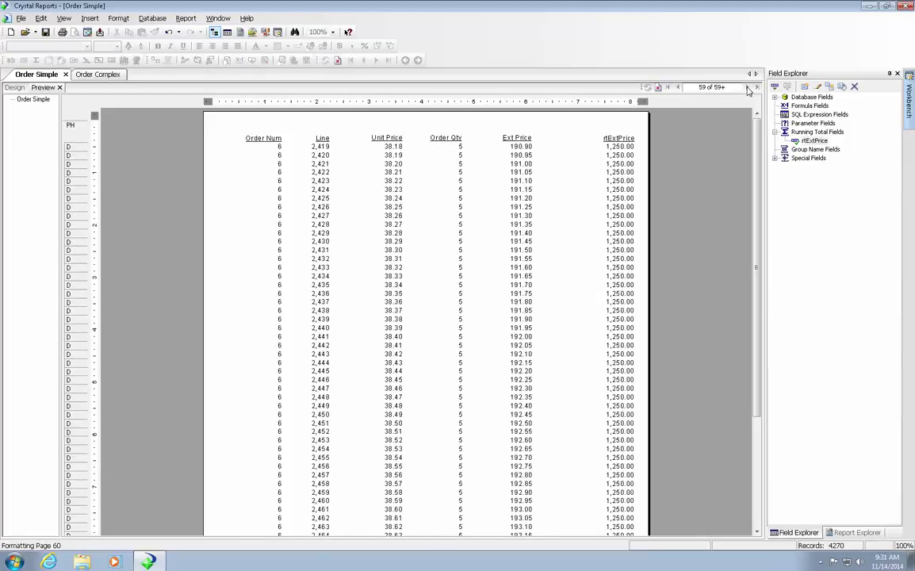
click(747, 87)
click(747, 87)
click(679, 88)
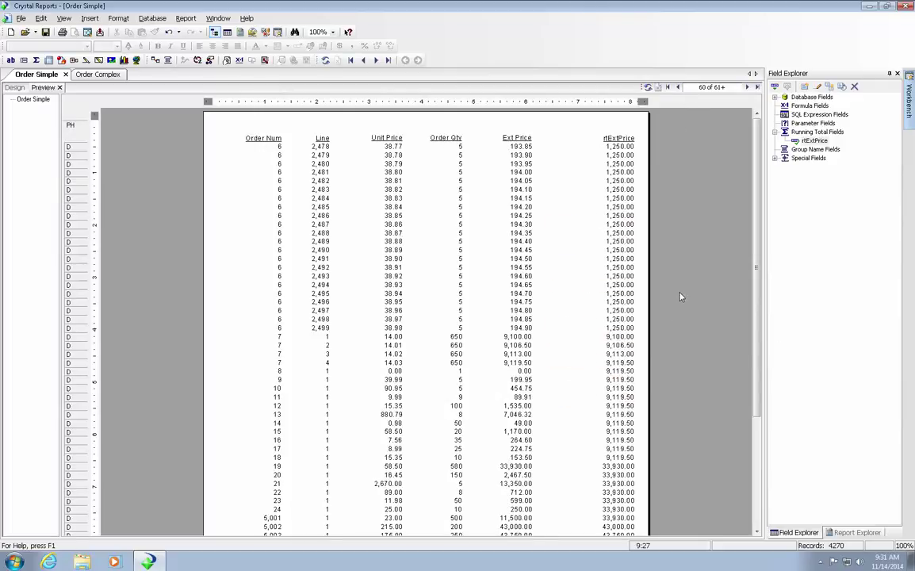
Change the summary type of the rtExtPrice running total to count and return to the report's first page
right_click(812, 141)
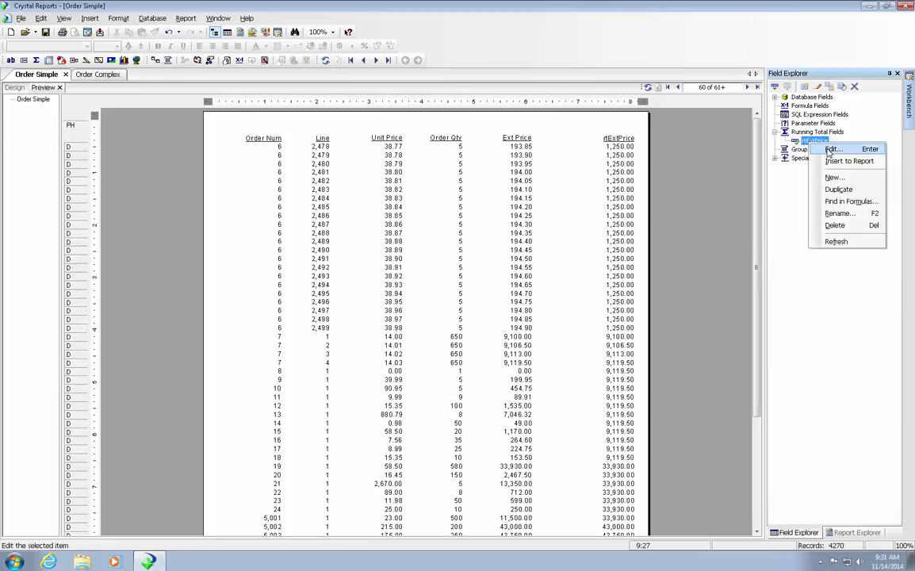
click(833, 149)
click(612, 217)
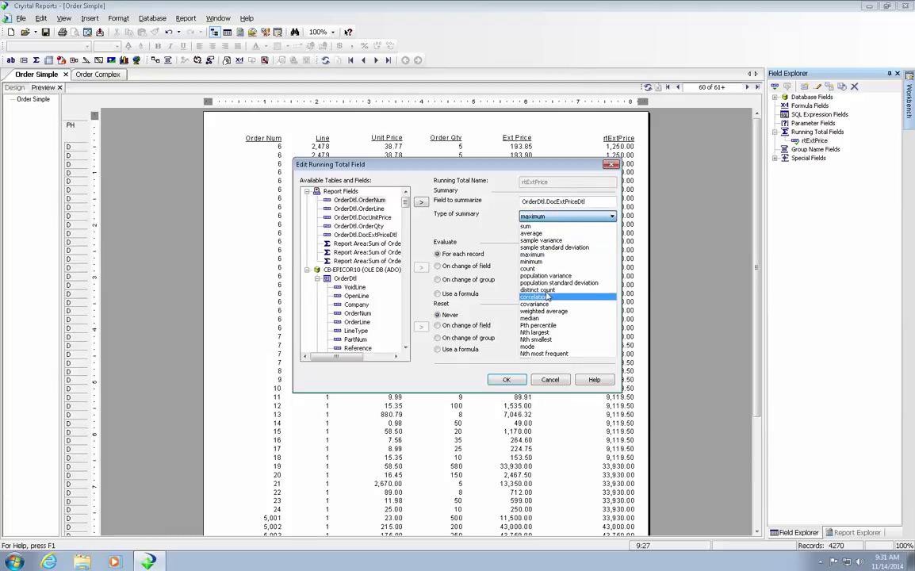
click(540, 269)
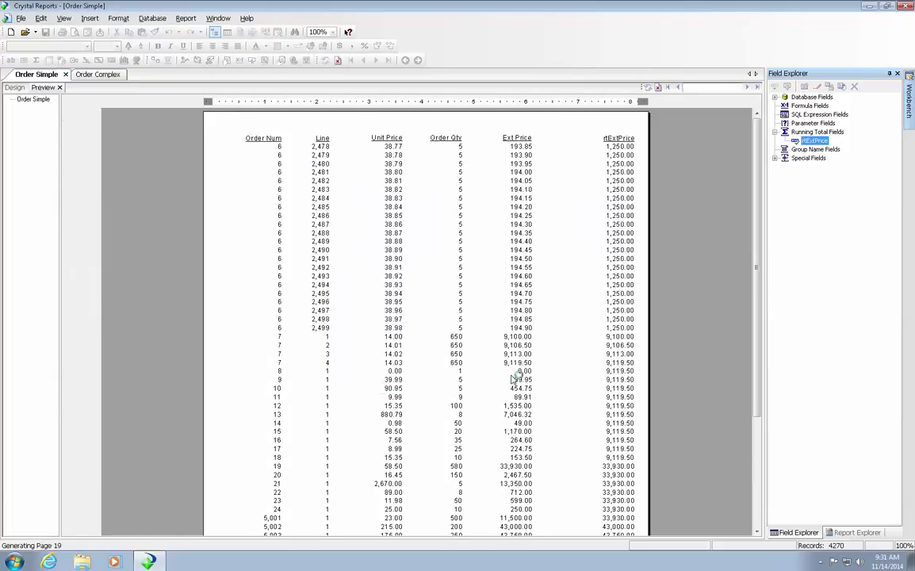
click(506, 380)
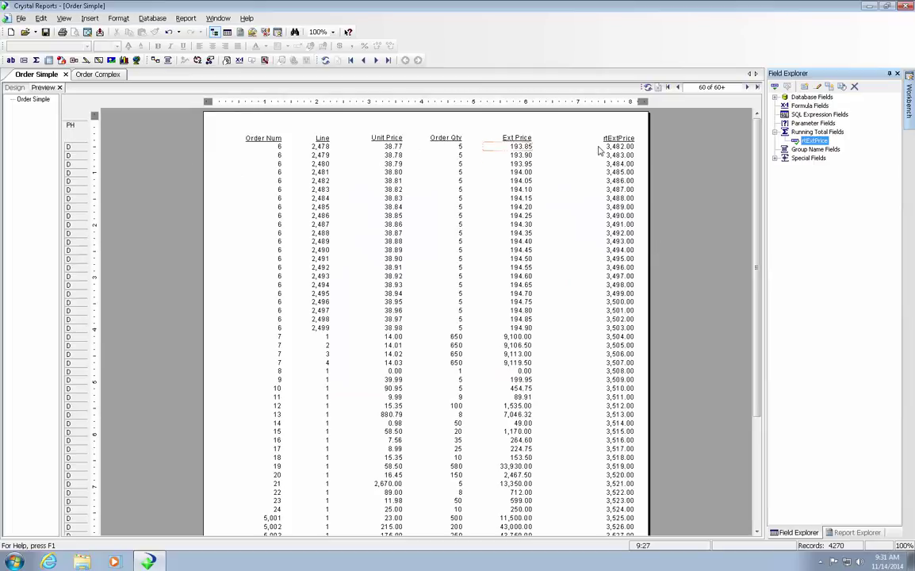
click(668, 88)
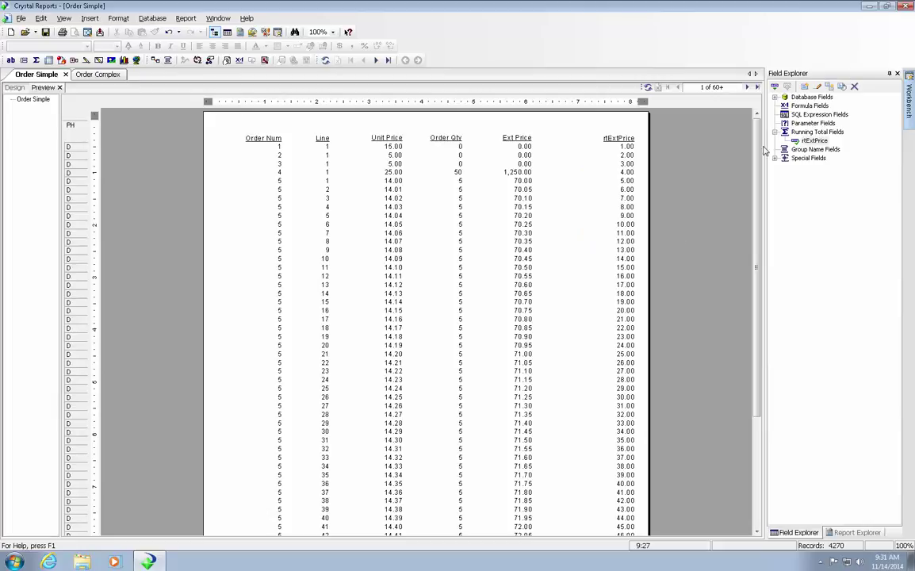
Change the rtExtPrice running total to a weighted average with OrderDtl.OrderQty as the weighting field
right_click(802, 142)
click(822, 145)
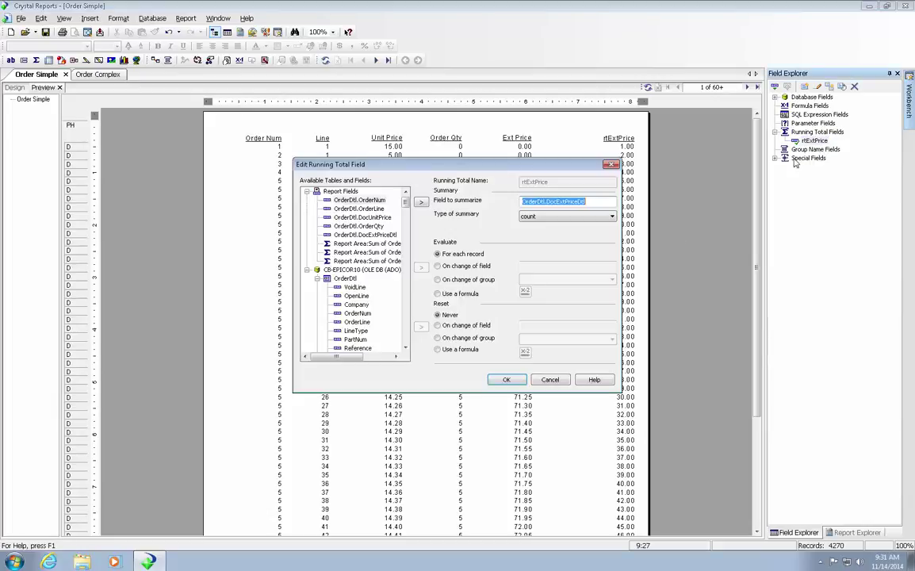
click(612, 216)
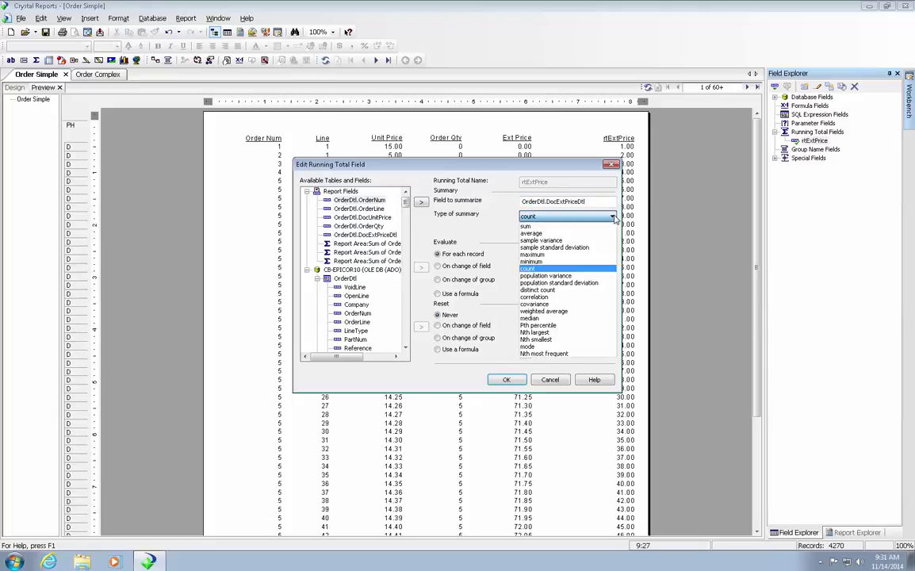
click(571, 314)
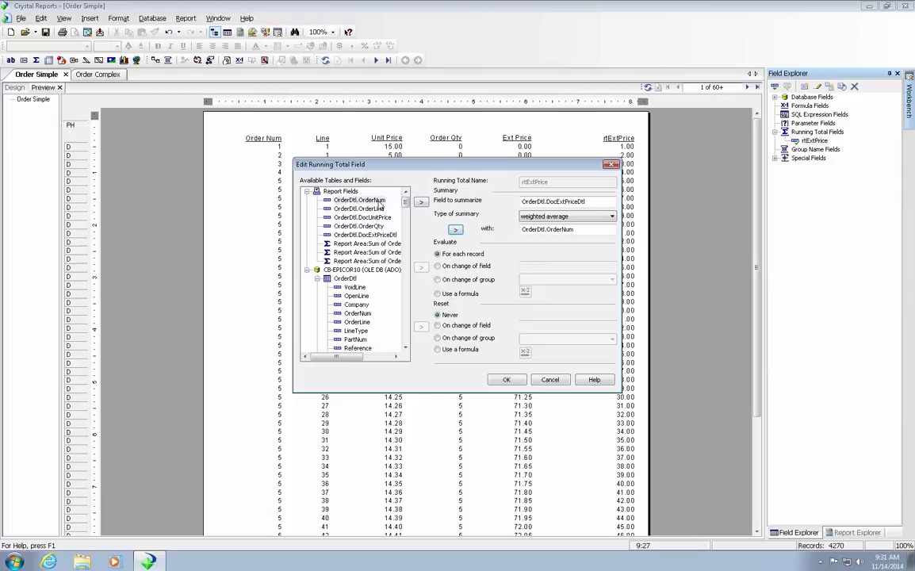
click(358, 226)
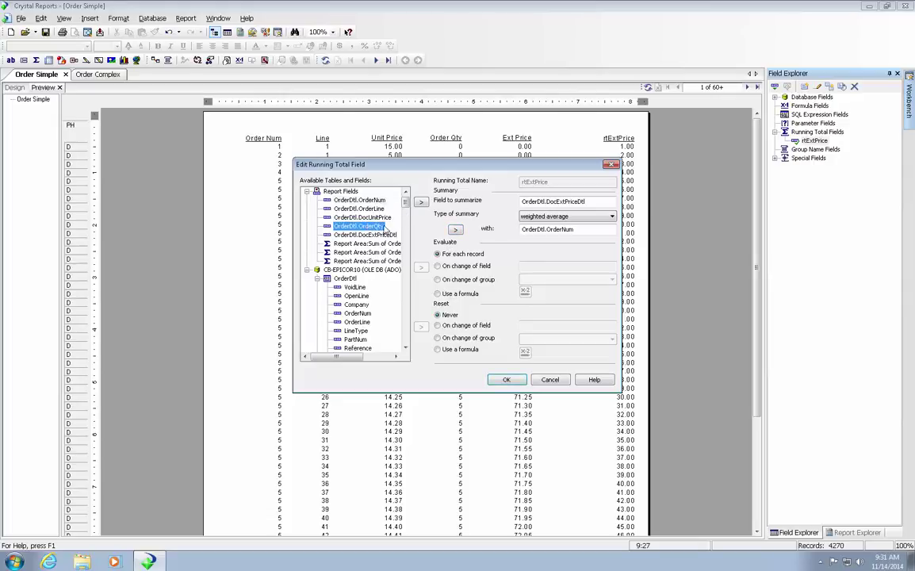
click(455, 230)
click(506, 379)
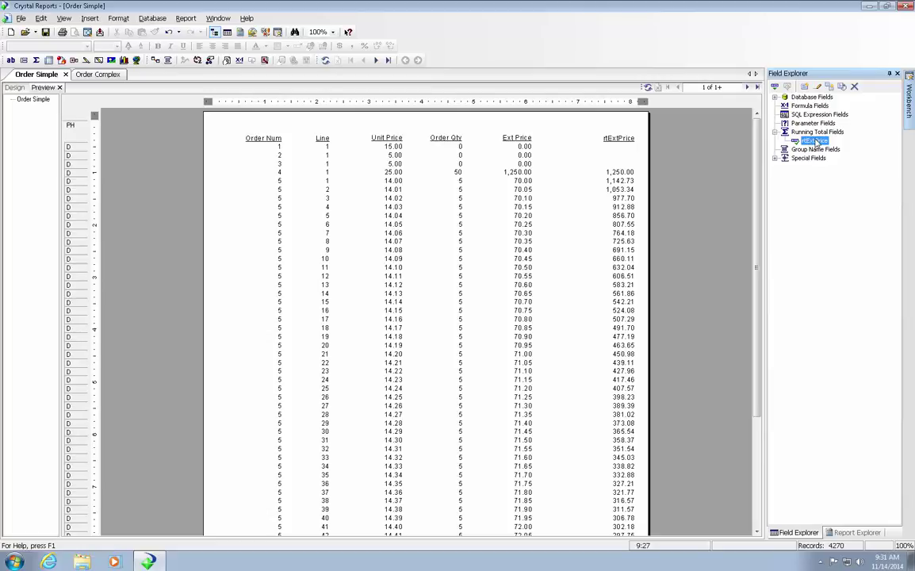
Change the summary type of the rtExtPrice running total to sum
right_click(810, 144)
click(817, 152)
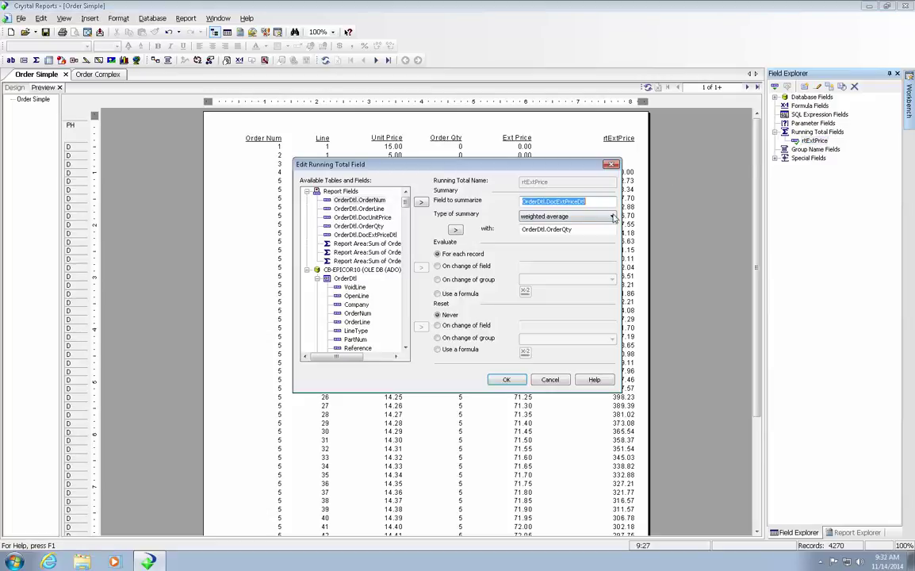
click(560, 215)
click(539, 225)
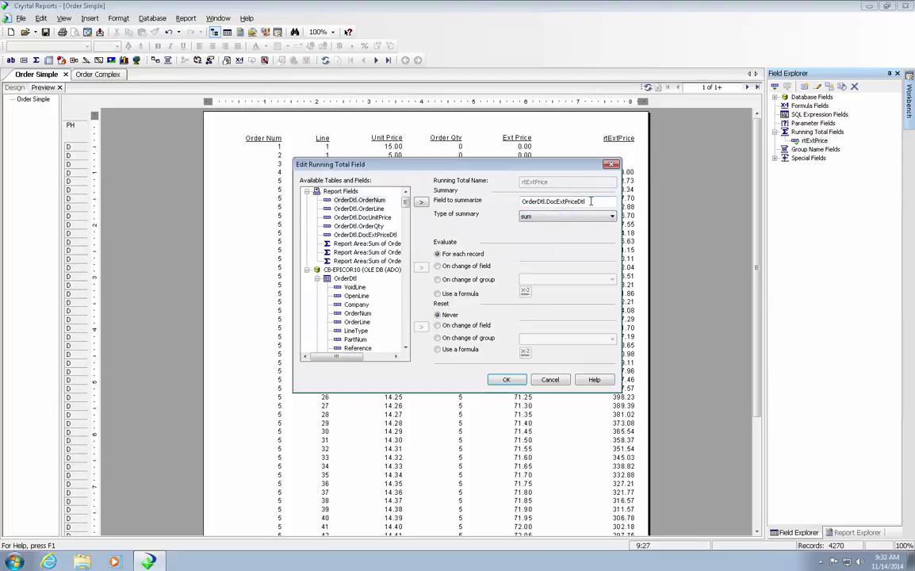
double_click(550, 202)
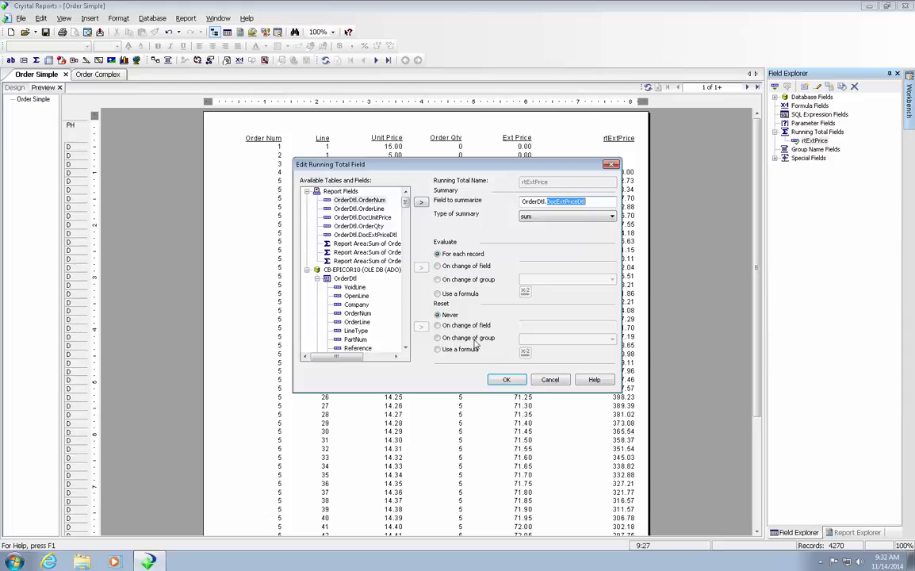
click(508, 380)
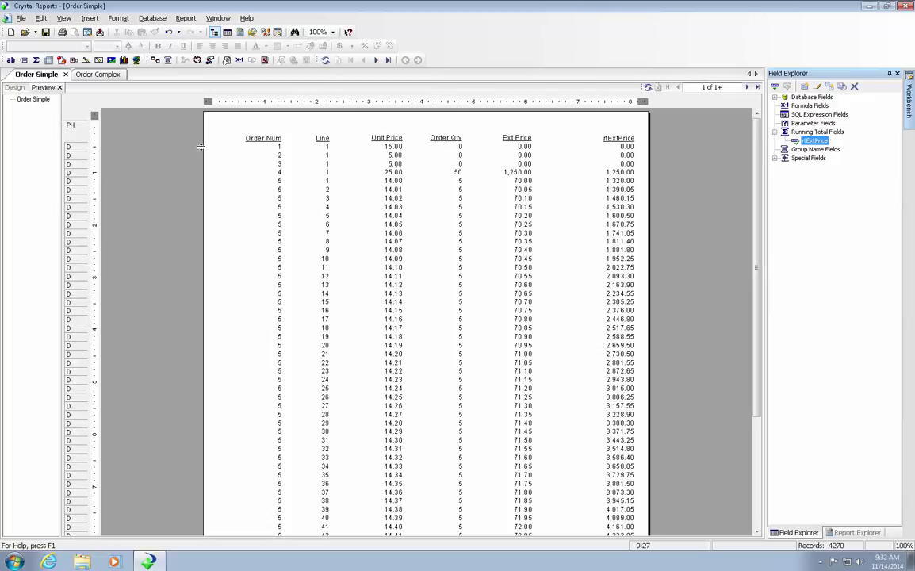
Switch to the Order Complex report and compare its group section layout with the previewed Order Amt Sum and Order Amt RT totals
click(96, 74)
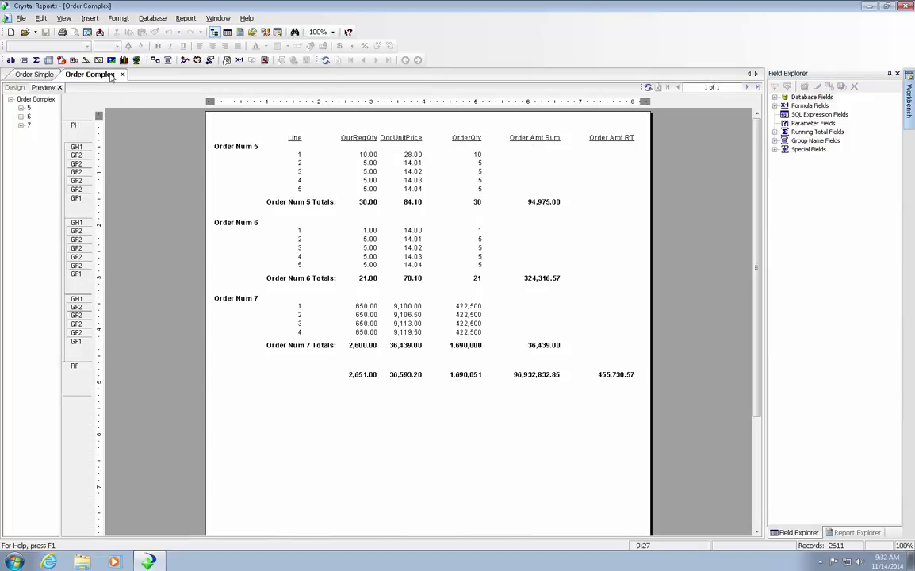
click(14, 88)
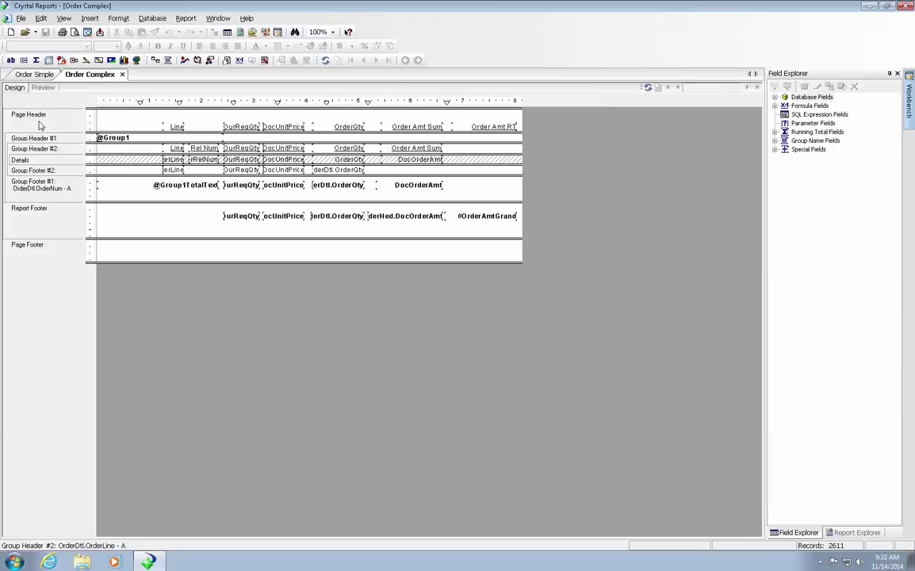
click(42, 89)
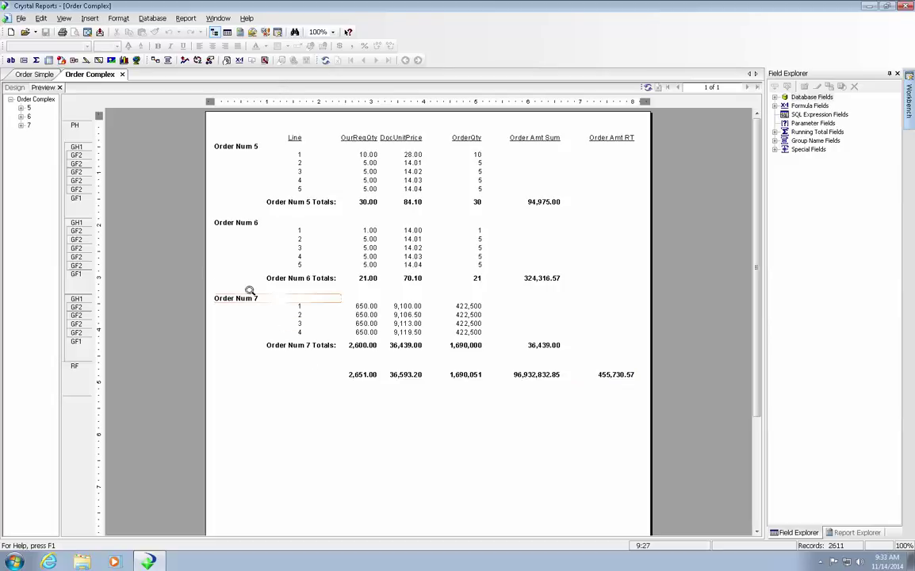
click(15, 87)
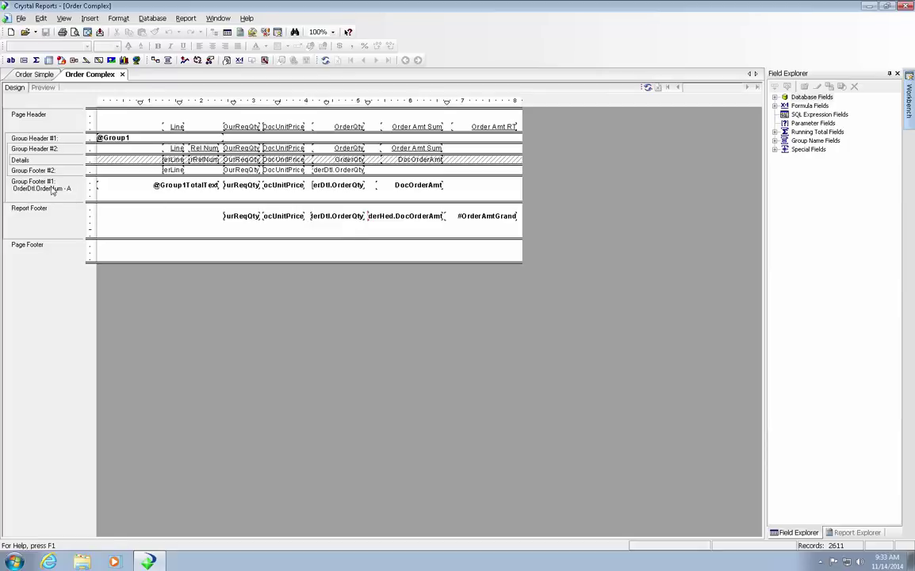
click(41, 88)
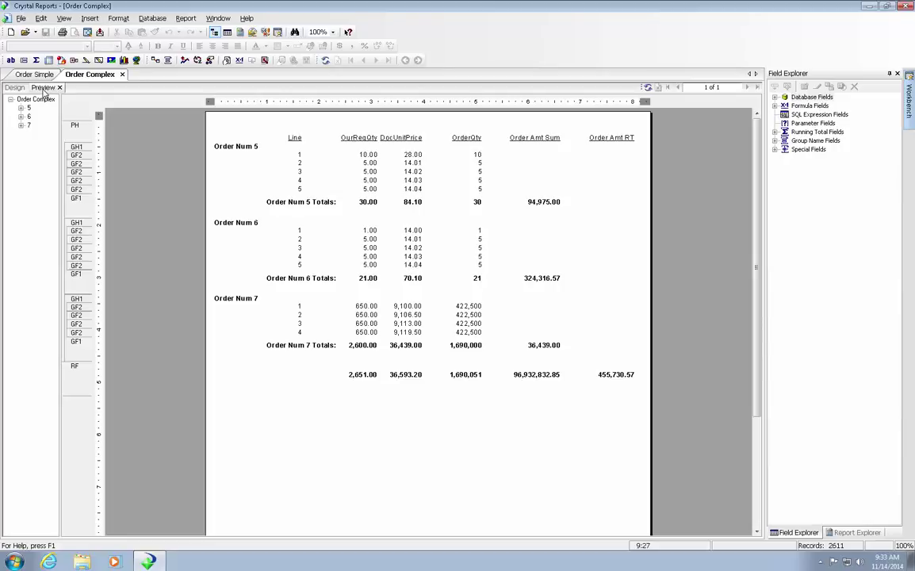
click(516, 373)
click(486, 331)
Start a new running total field in the Order Complex report's design and name it OrderAmountrt
click(16, 88)
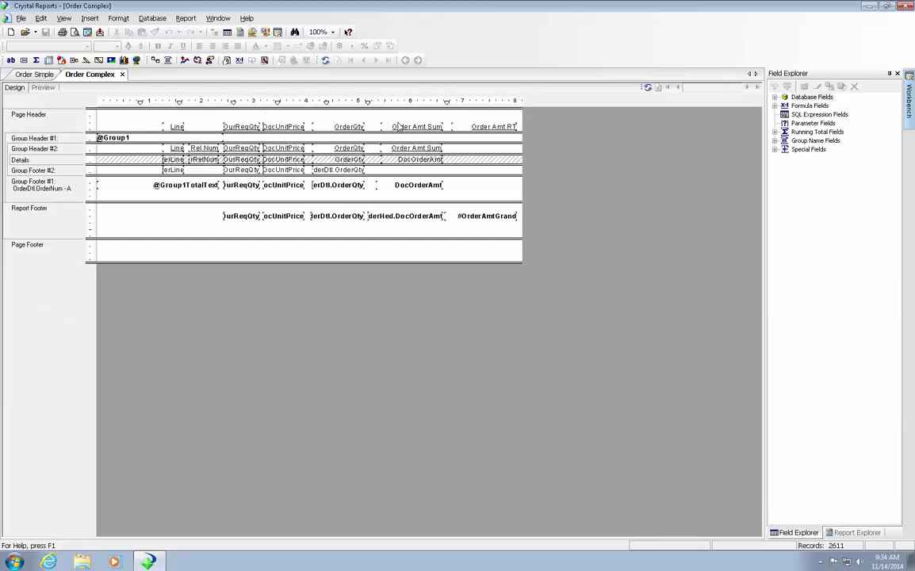
right_click(810, 132)
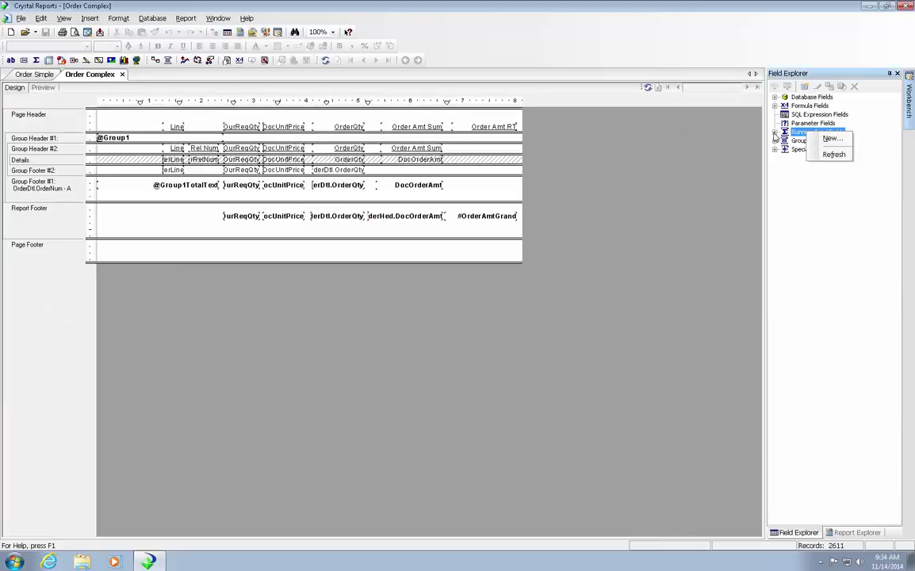
double_click(806, 133)
right_click(807, 134)
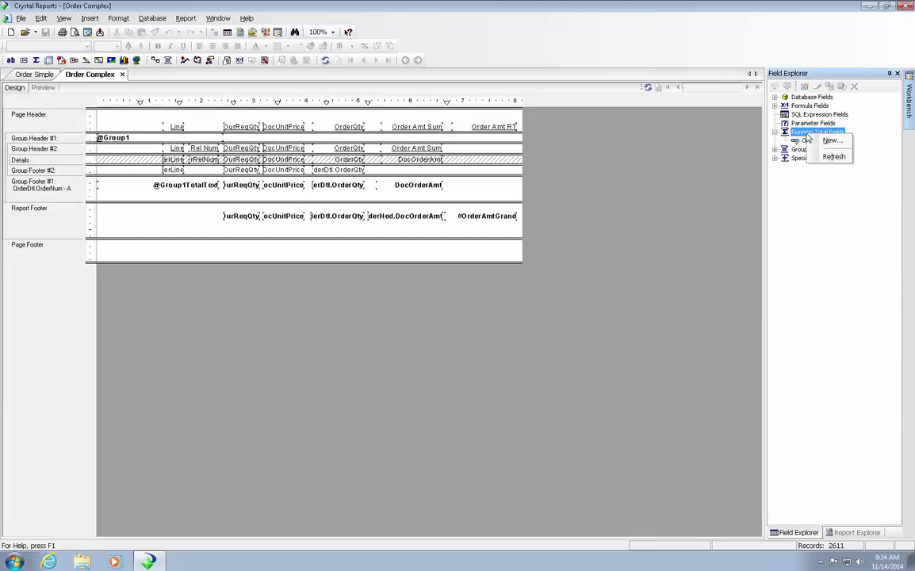
click(827, 141)
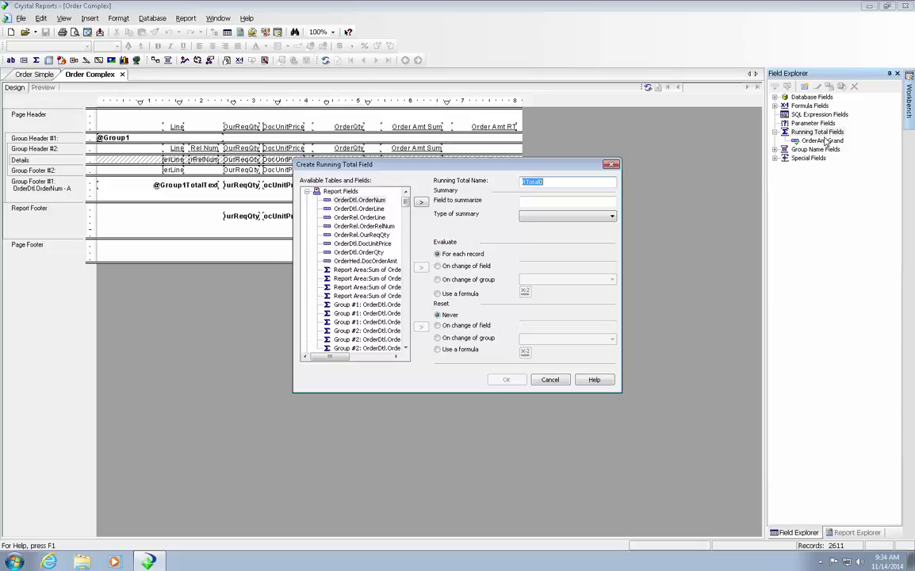
text(OrderAmount)
key(BackSpace)
text(t)
key(BackSpace)
text(trt)
Define OrderAmountrt as a sum of OrderHed.DocOrderAmt evaluated on change of Group #1: OrderDtl.OrderNum
click(373, 261)
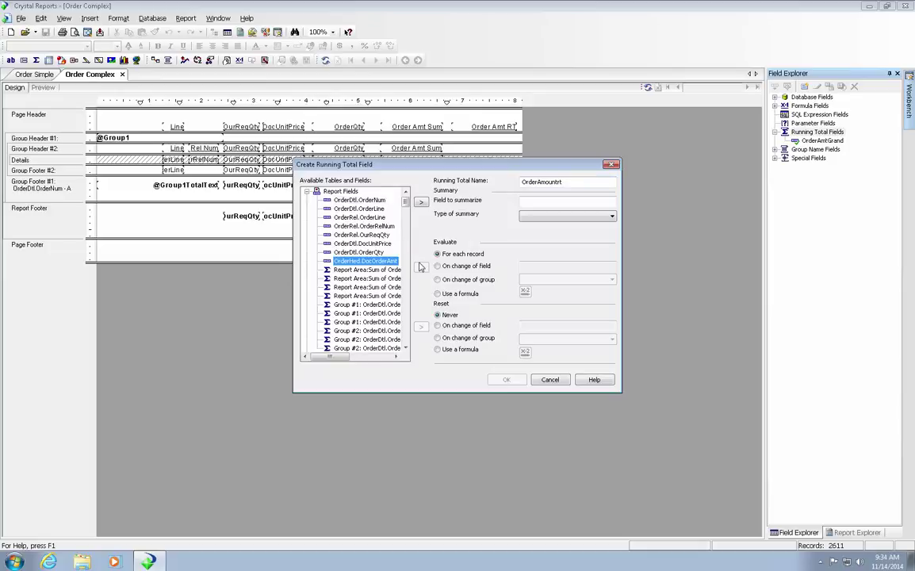
click(421, 201)
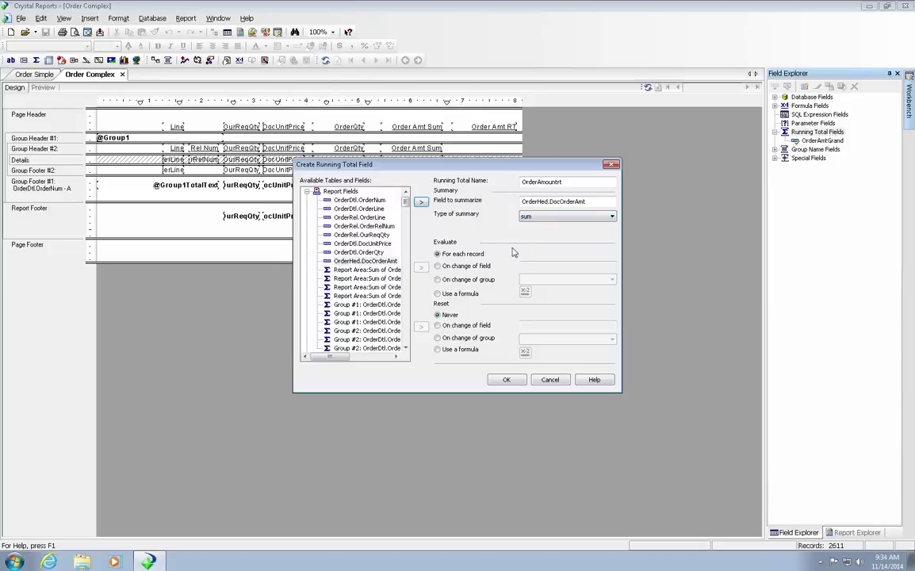
click(439, 280)
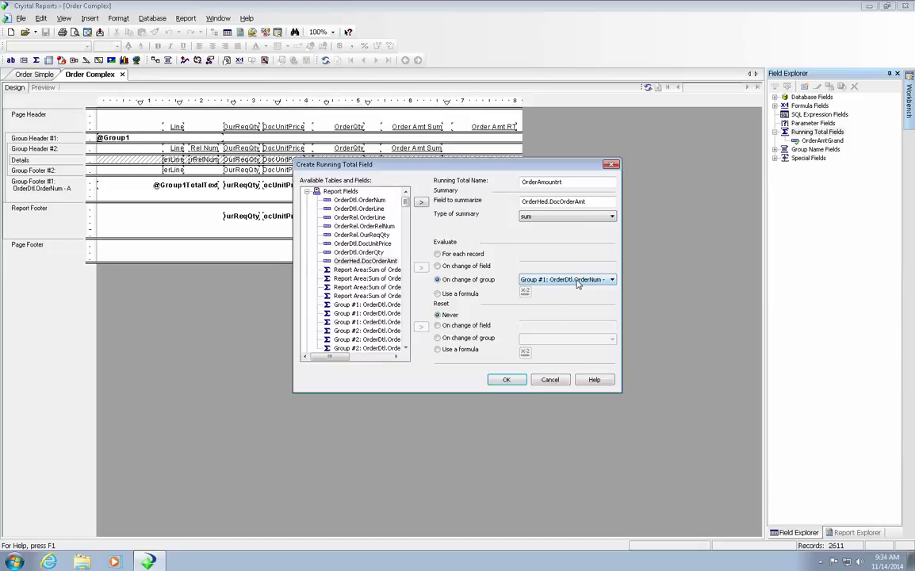
click(508, 379)
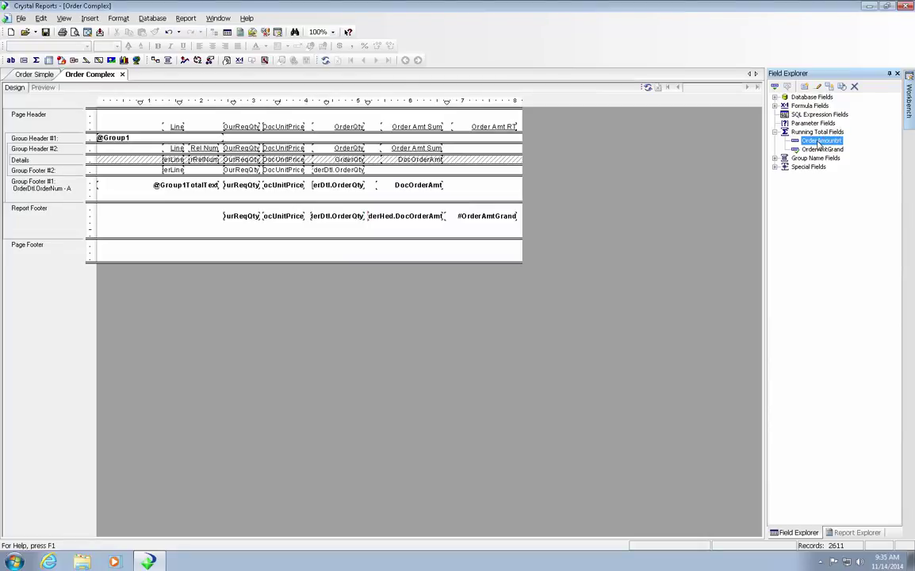
Place the OrderAmountrt field in Group Footer #1 under the Order Amt RT heading and preview the report
drag(819, 144, 496, 188)
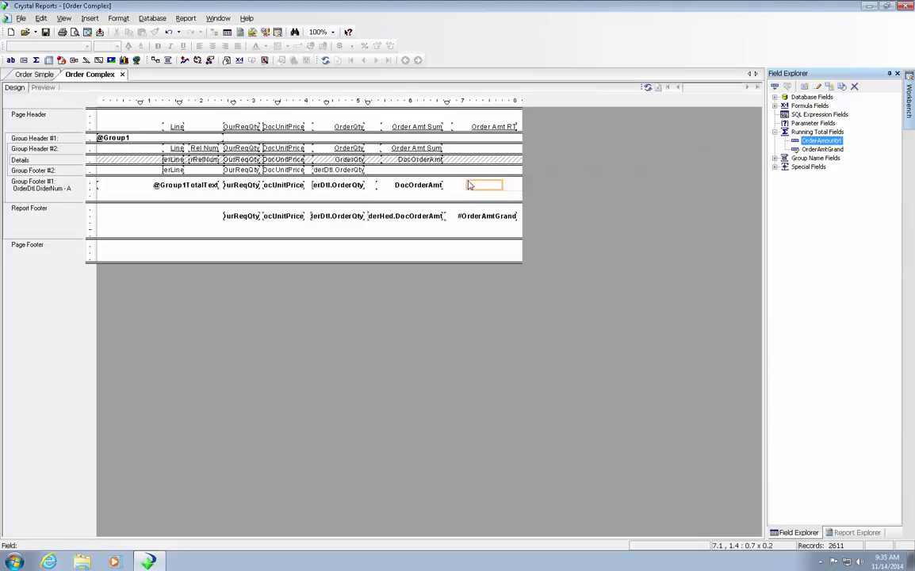
mouse_move(468, 184)
mouse_down()
mouse_move(490, 185)
mouse_move(464, 185)
mouse_up()
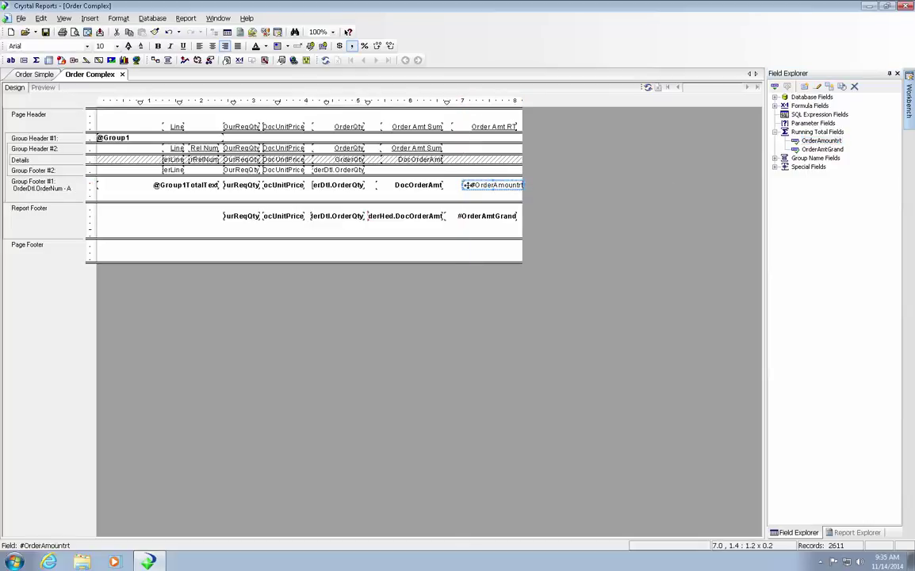
click(43, 87)
click(627, 226)
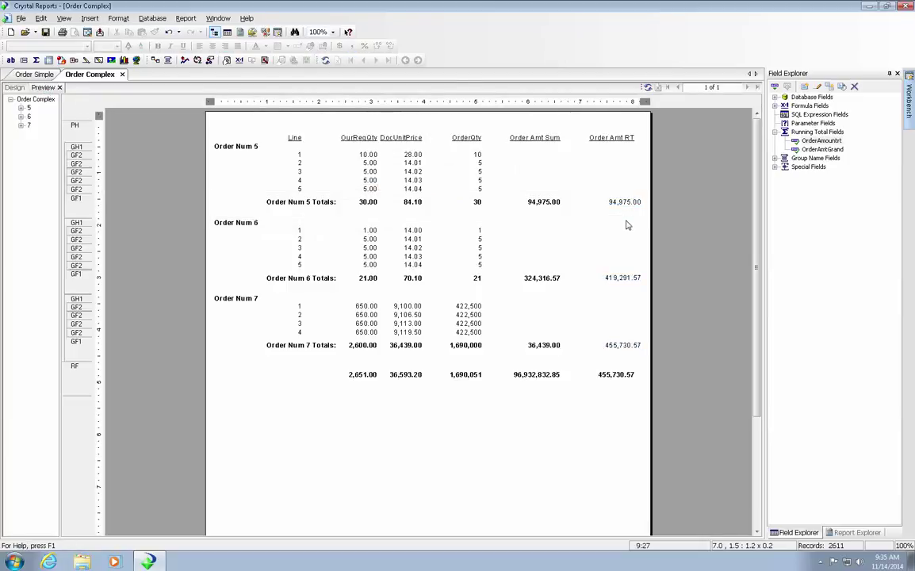
click(606, 204)
Set the OrderAmountrt running total to reset on change of Group #1: OrderDtl.OrderNum and preview the report
click(14, 87)
right_click(817, 141)
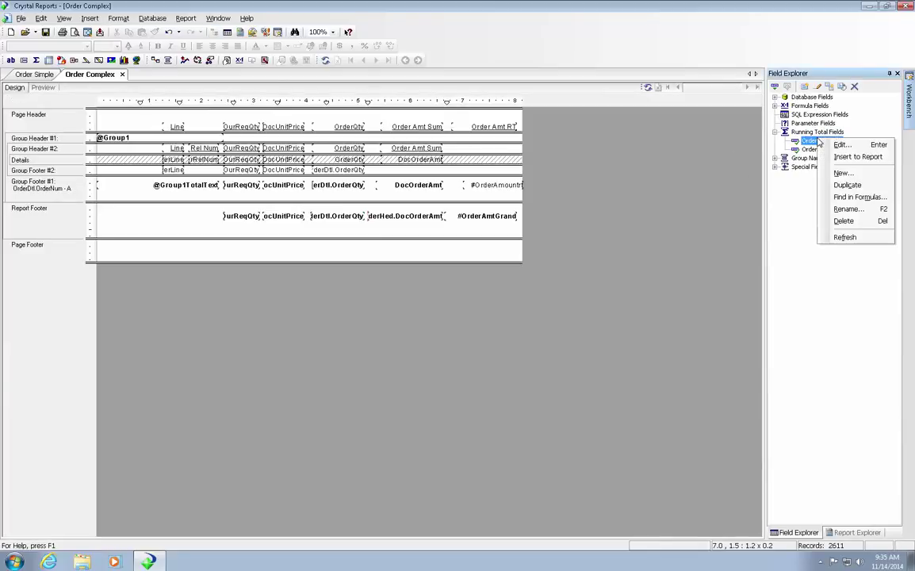
click(843, 148)
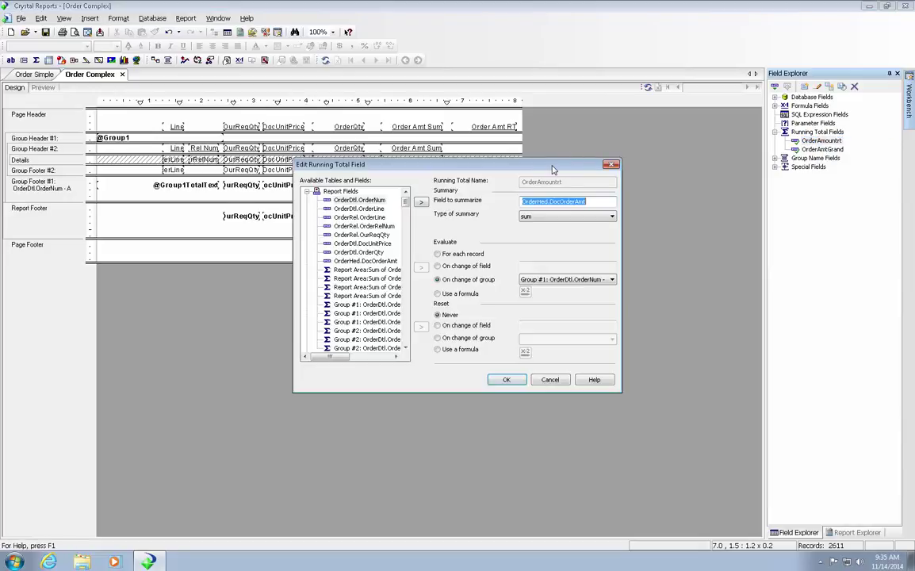
drag(557, 254, 581, 241)
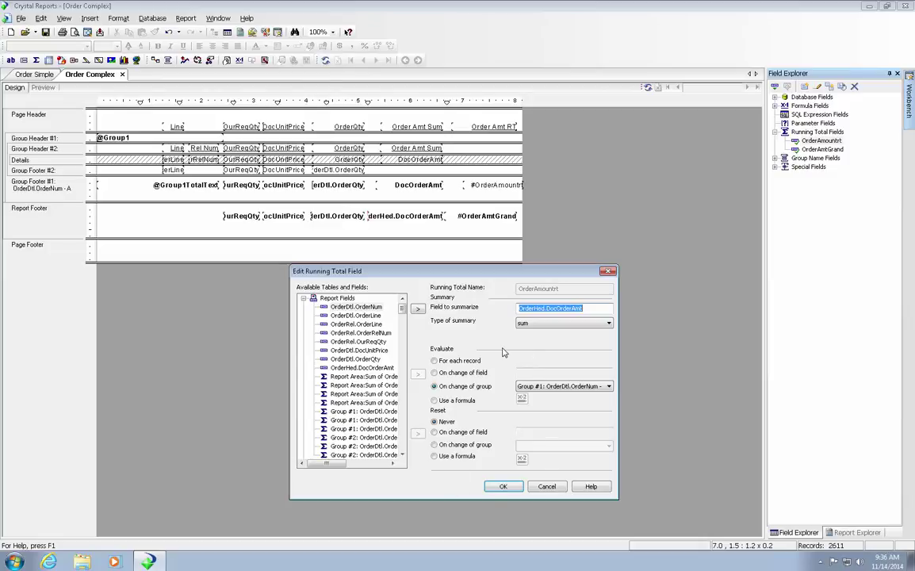
click(434, 446)
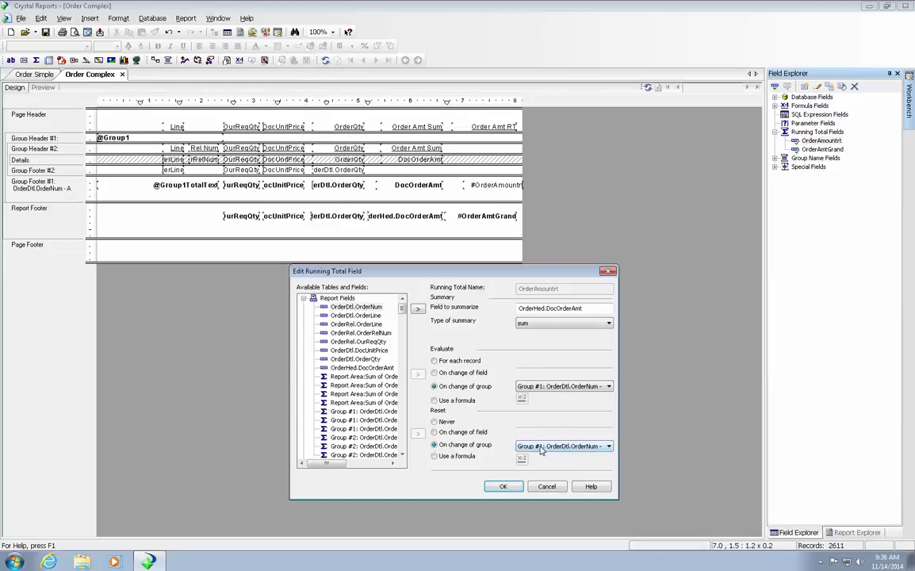
click(502, 486)
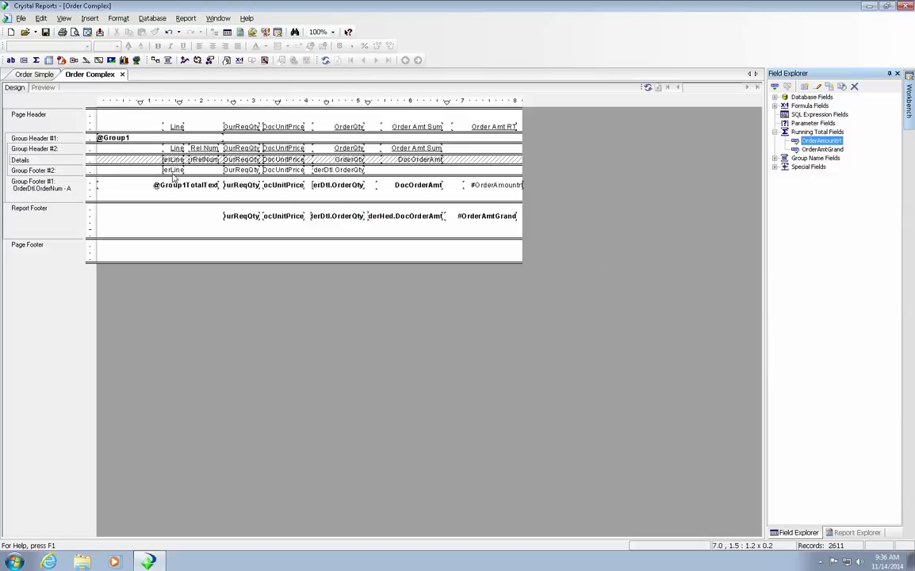
click(43, 88)
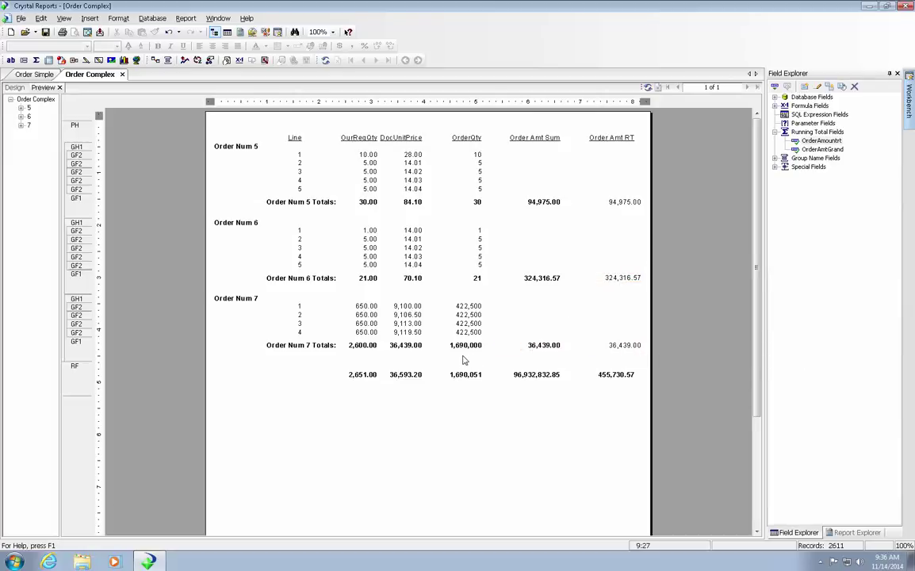
Set the OrderAmountrt running total to evaluate on change of Group #2: OrderDtl.OrderLine
right_click(813, 141)
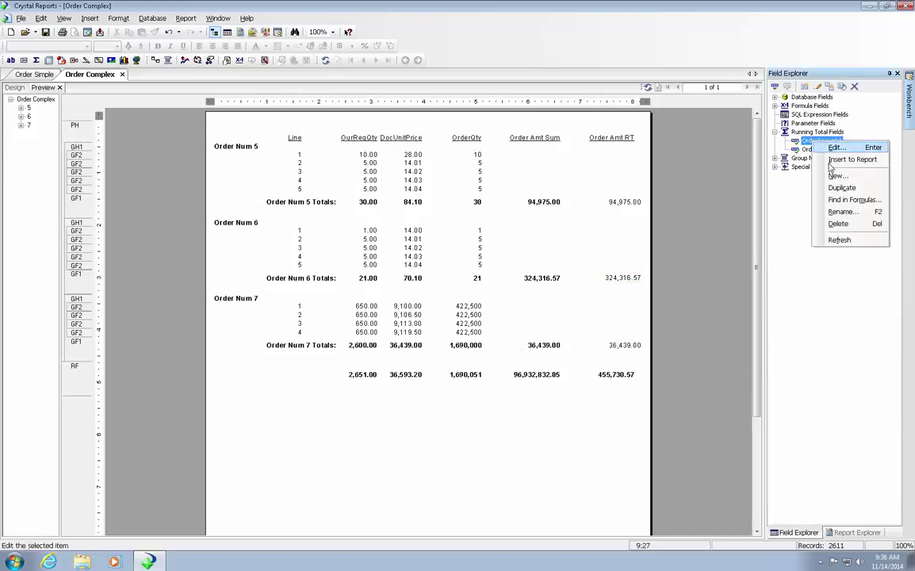
click(837, 148)
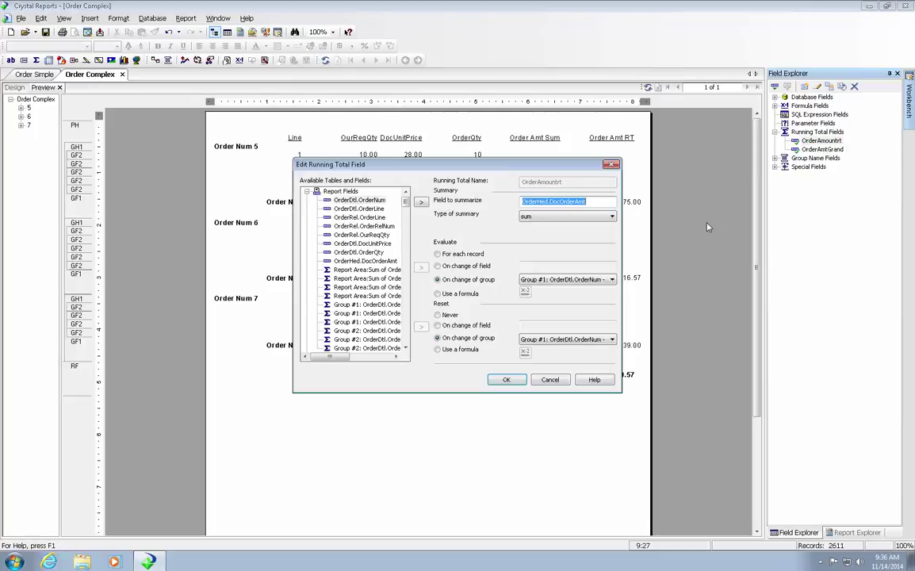
click(612, 280)
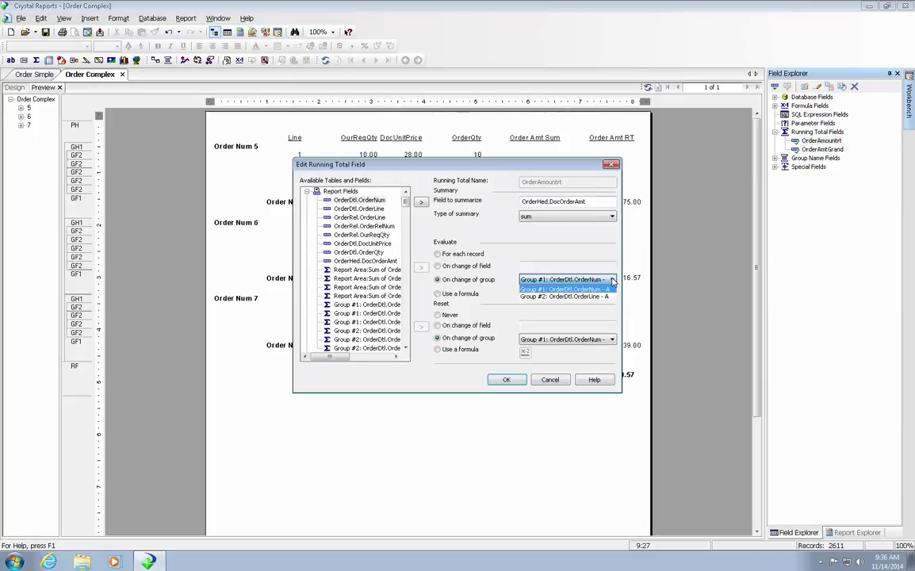
click(567, 296)
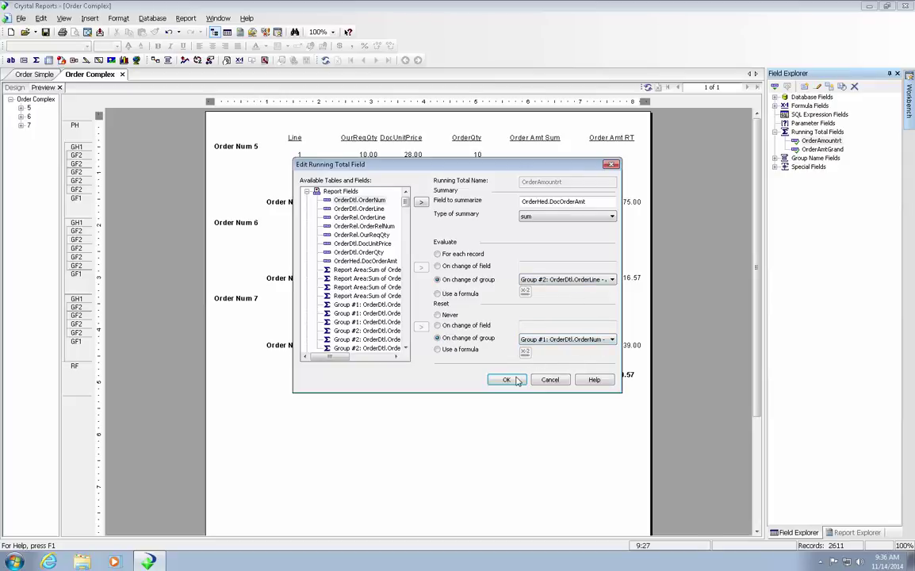
key(Return)
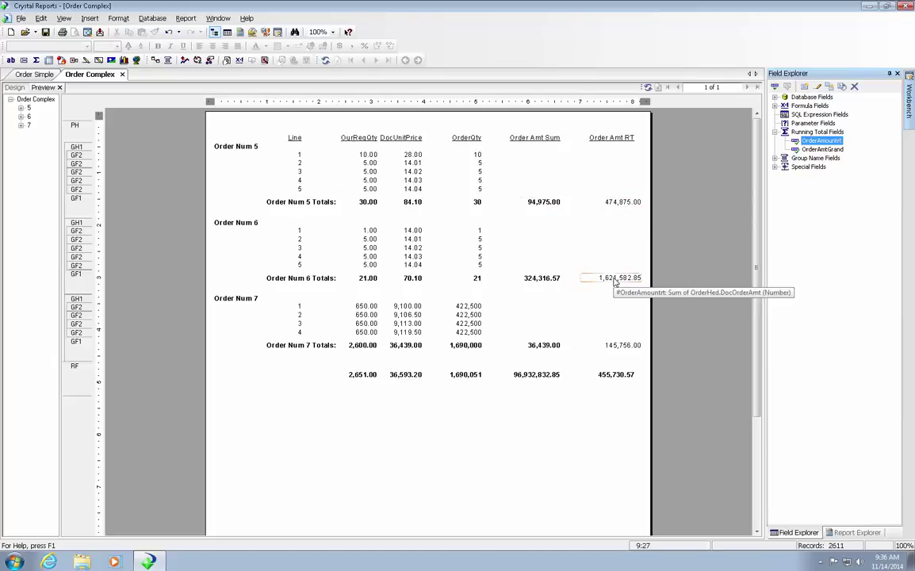
Set the OrderAmountrt running total to evaluate on change of Group #1: OrderDtl.OrderNum and never reset
right_click(822, 142)
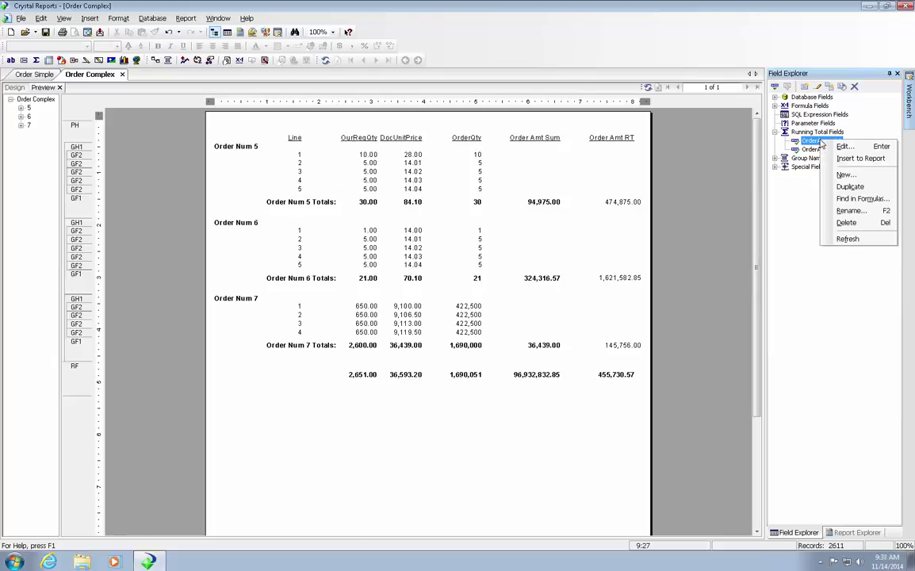
click(845, 146)
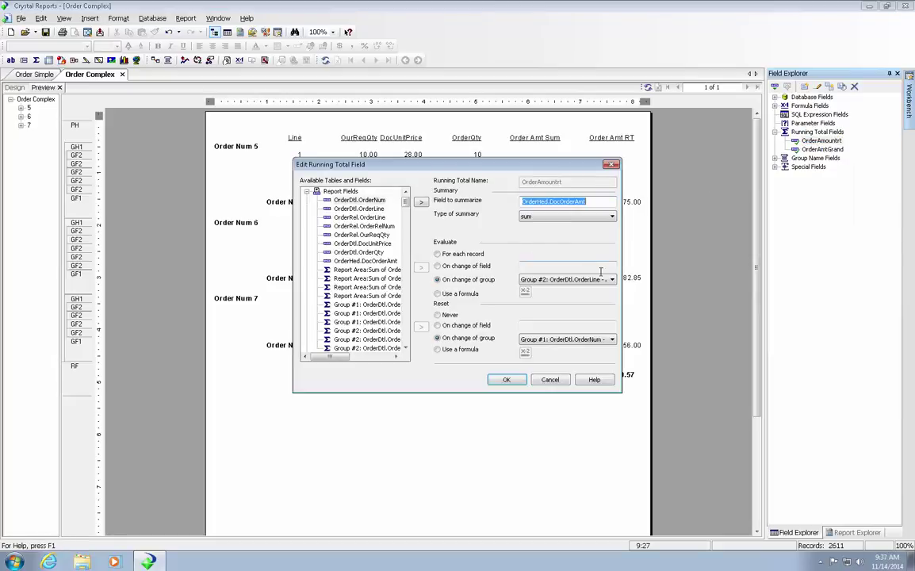
click(564, 279)
click(556, 292)
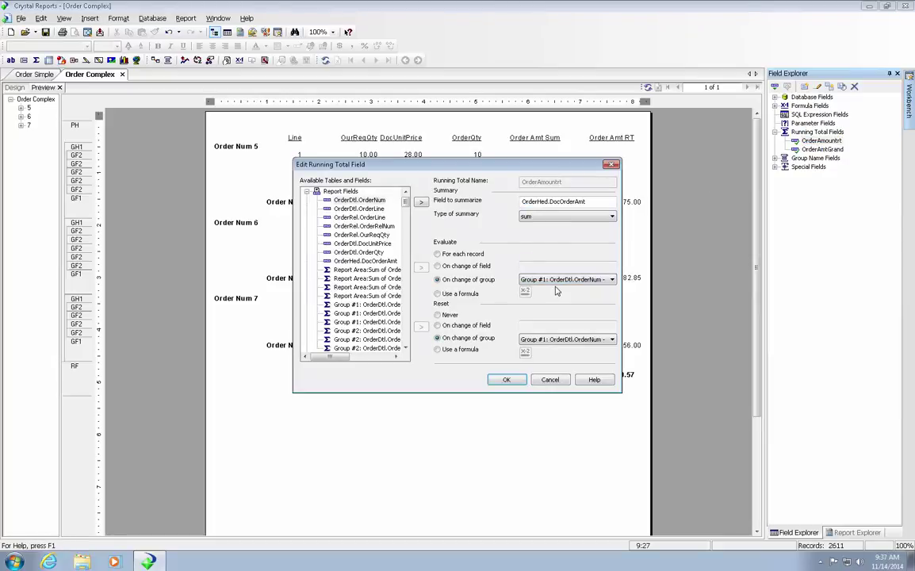
click(612, 339)
click(492, 355)
click(438, 316)
click(506, 378)
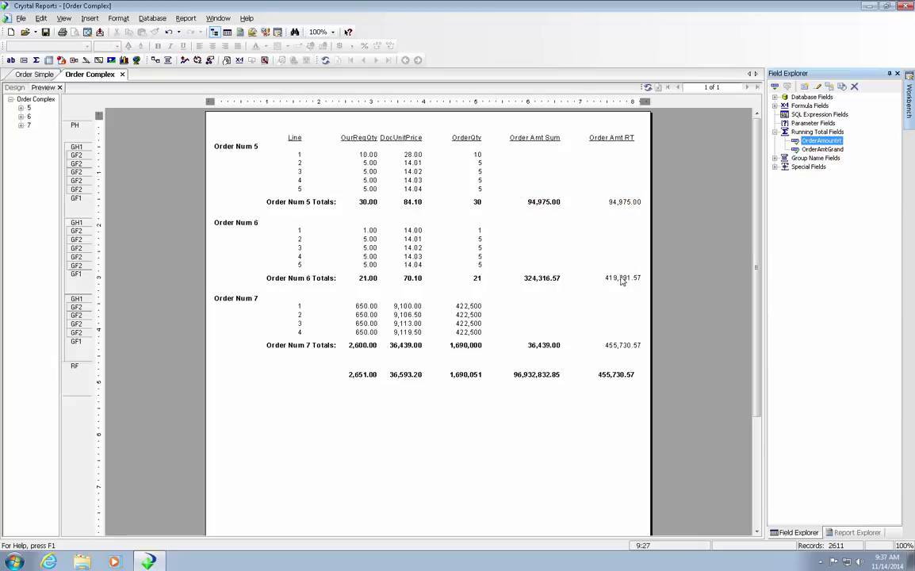
Move the OrderAmountrt running total field from Group Footer #1 up into Group Footer #2 and preview the report
click(16, 87)
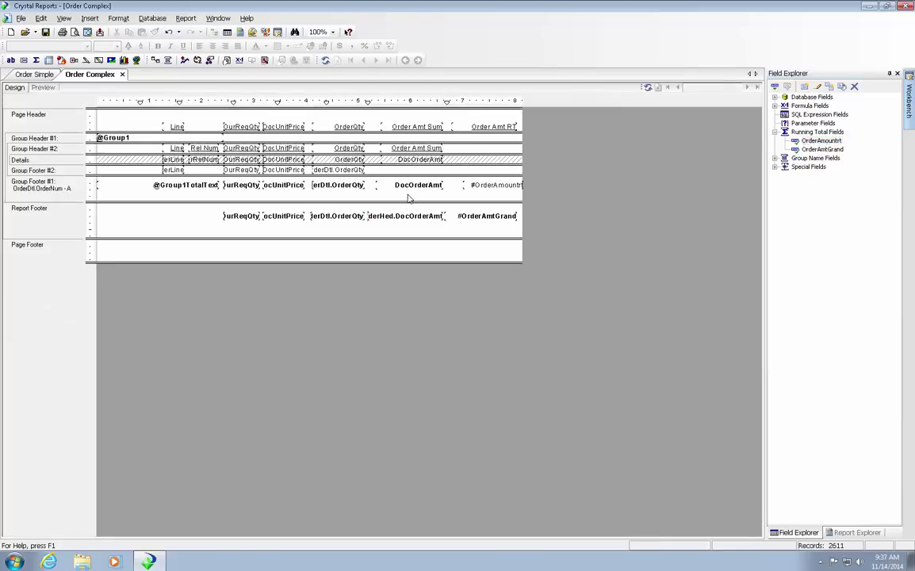
click(505, 185)
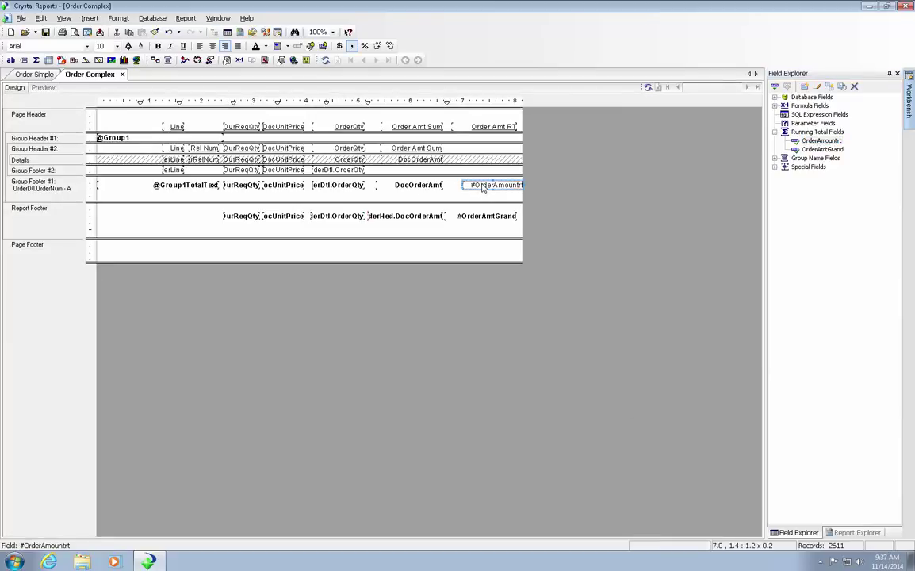
key(Up)
key(Up)
key(Up)
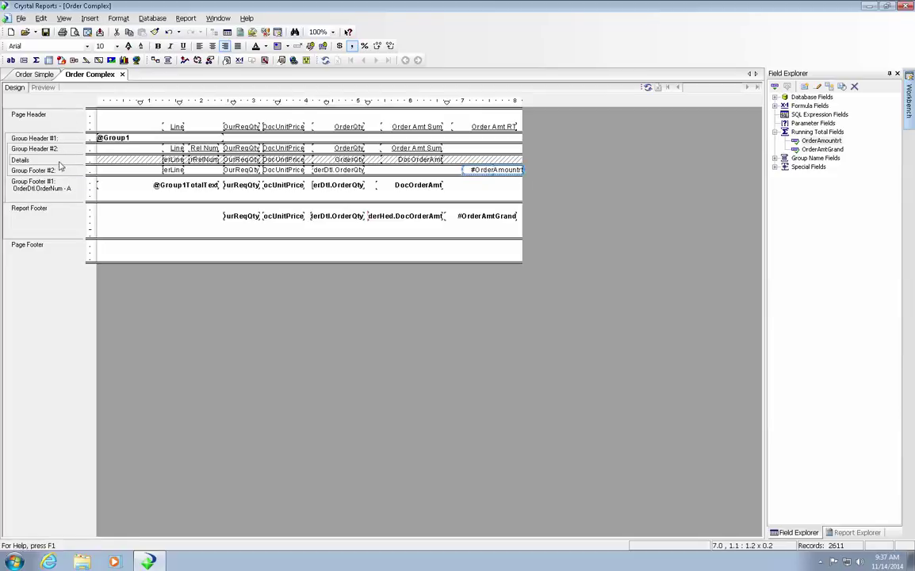
click(41, 87)
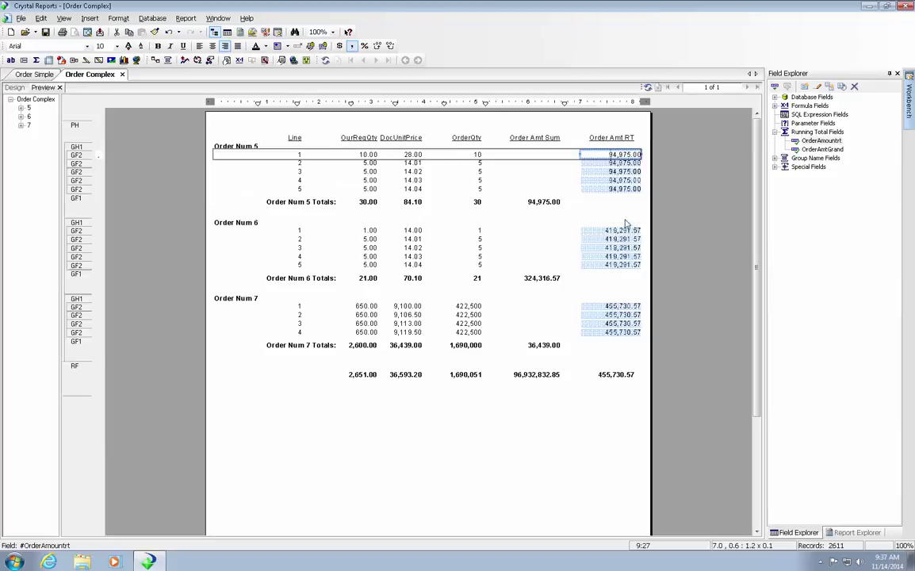
click(581, 211)
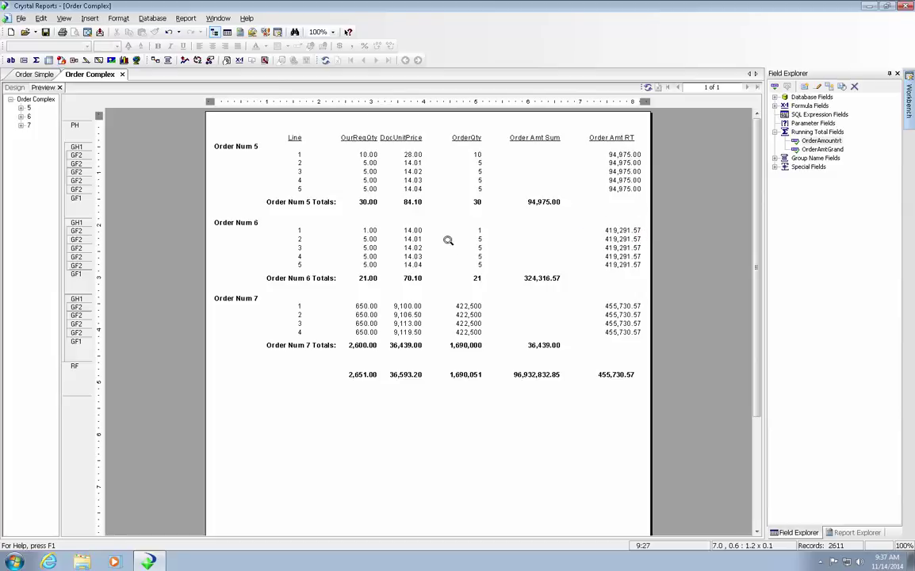
Move the OrderAmountrt running total field back down into Group Footer #1 and preview the report
click(14, 87)
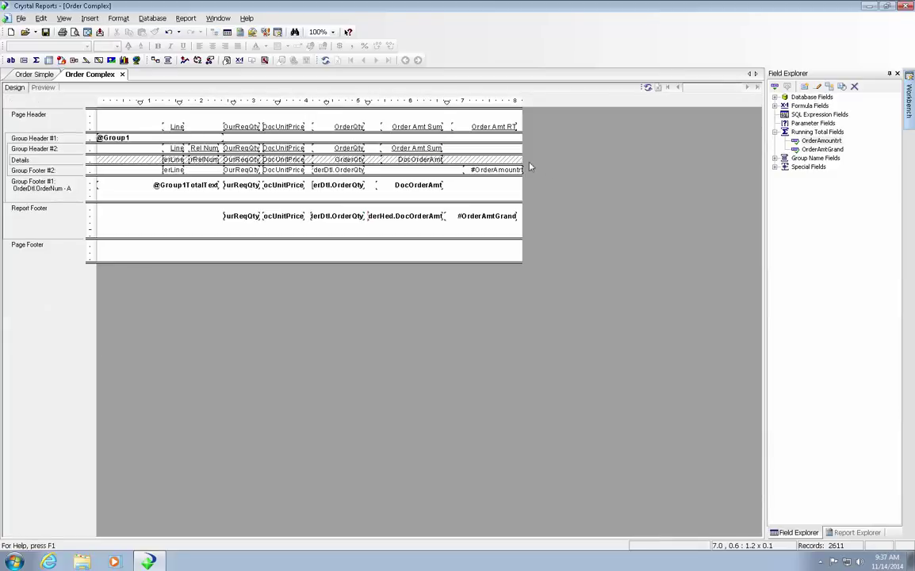
click(496, 170)
key(Down)
key(Down)
key(Down)
key(Down)
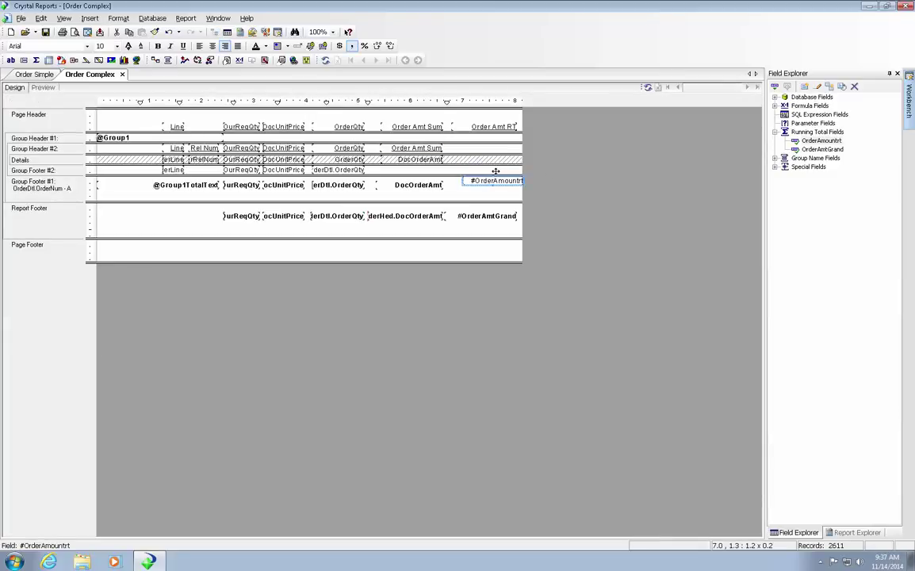
click(44, 87)
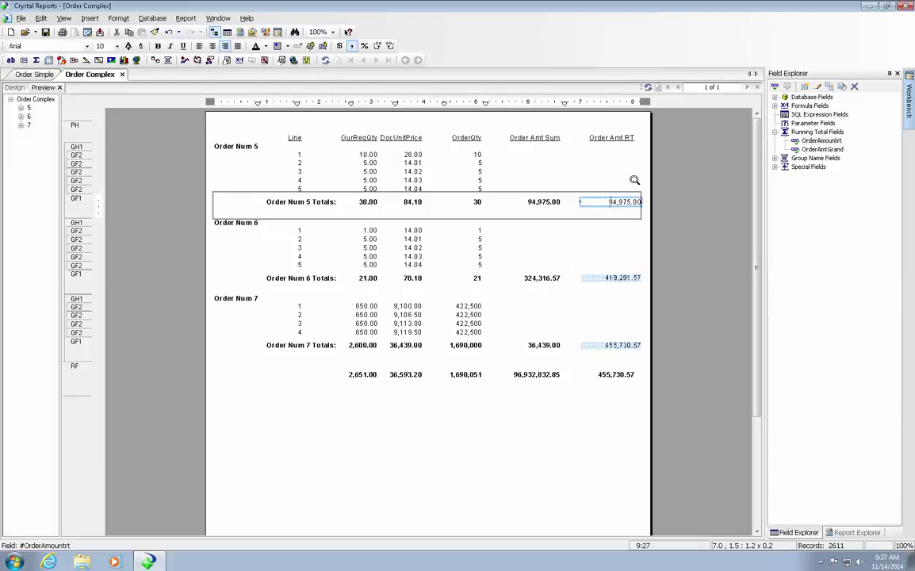
click(583, 246)
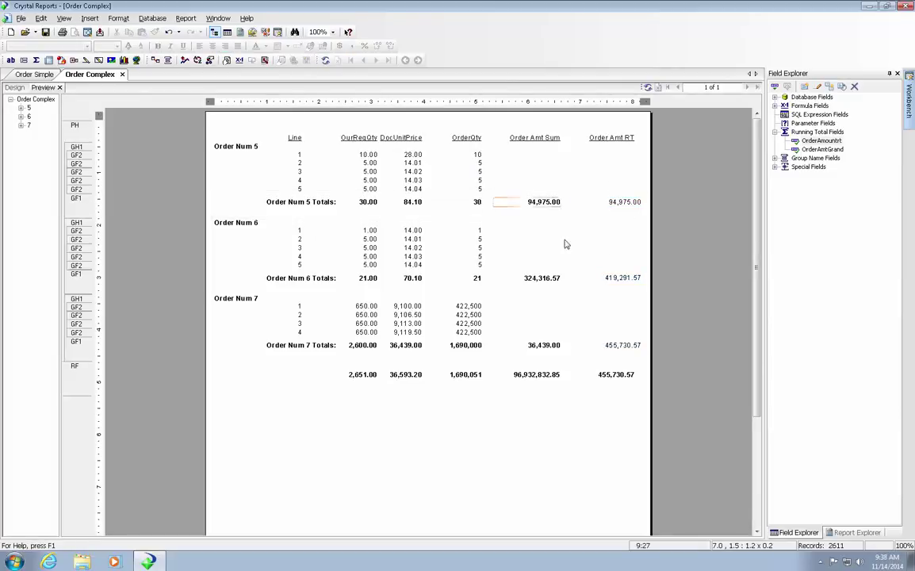